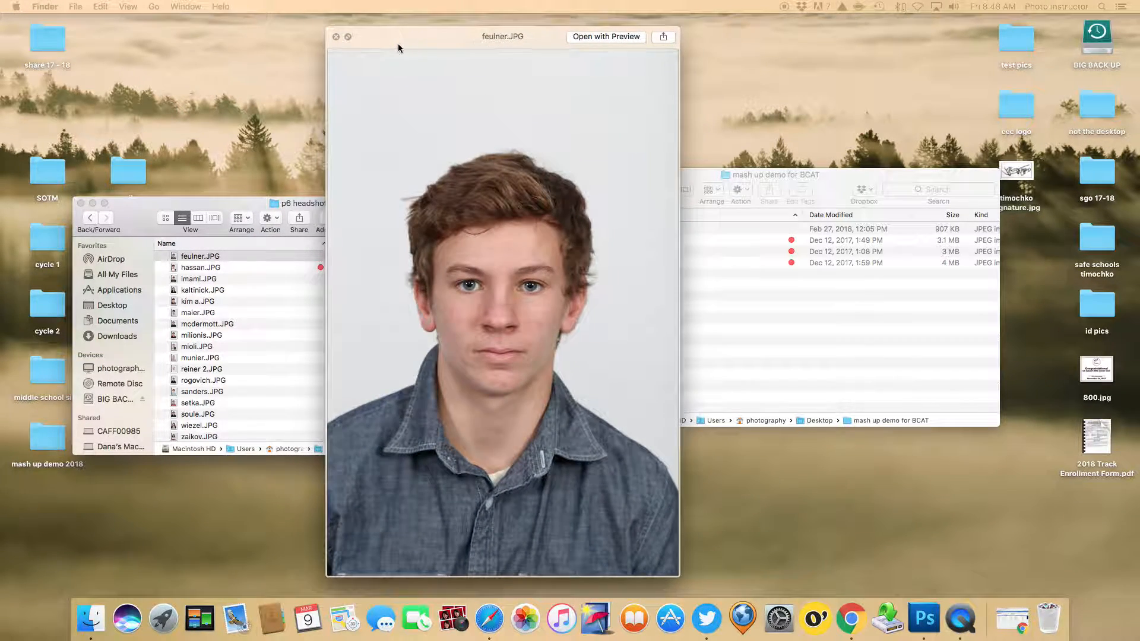
Step: Preview the portraits in the p6 headshots folder one after another to compare poses and facial framing
key(Down)
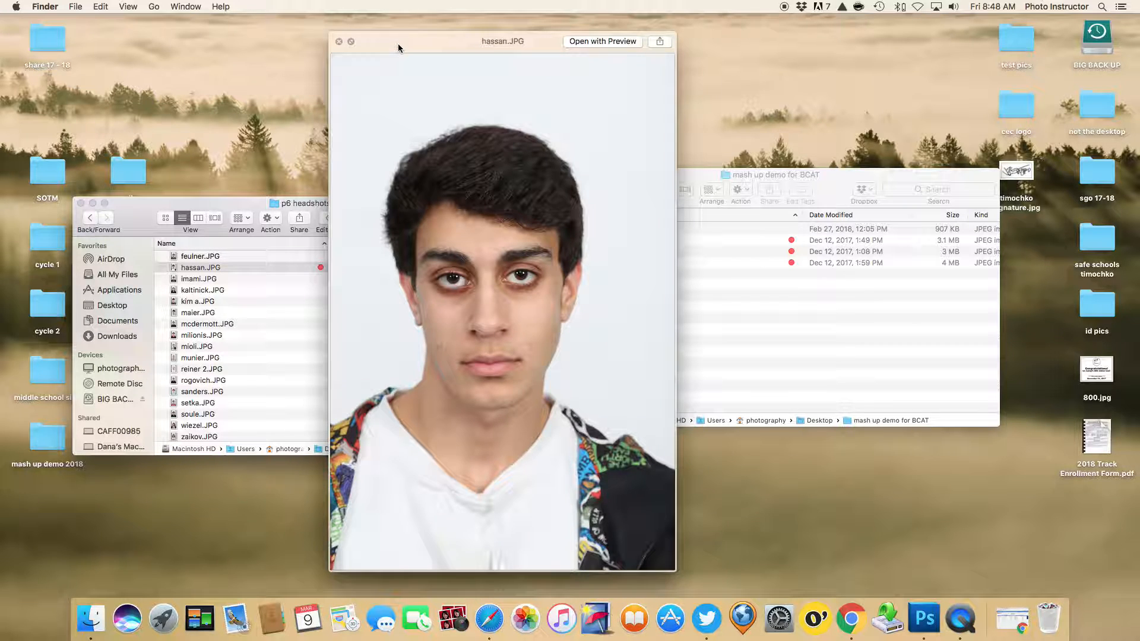
key(Down)
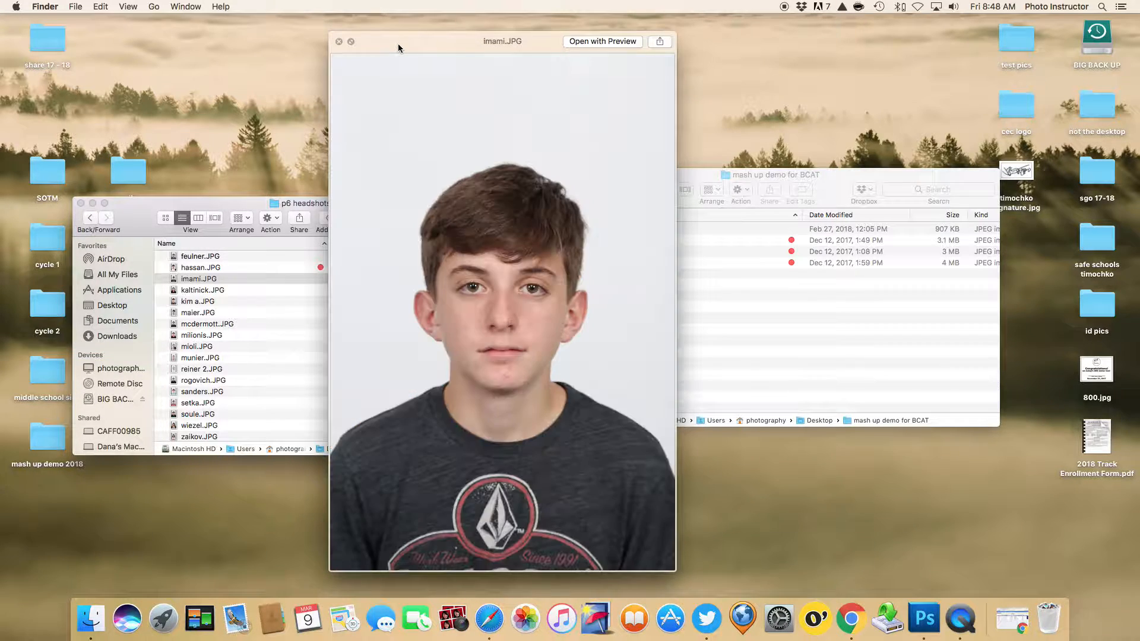
key(Down)
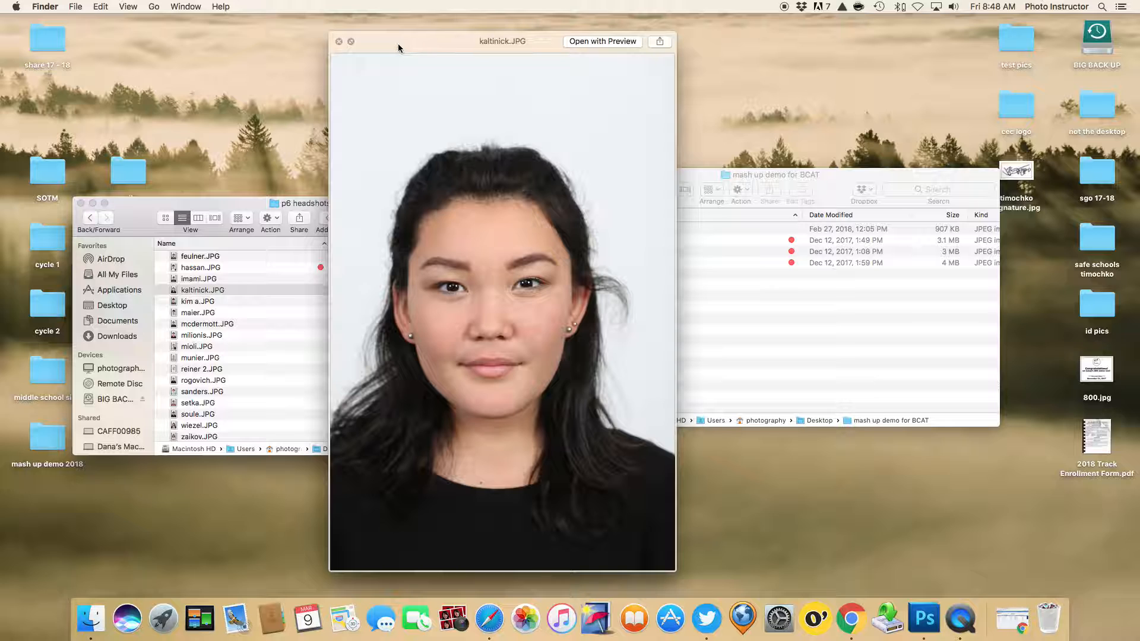
key(Down)
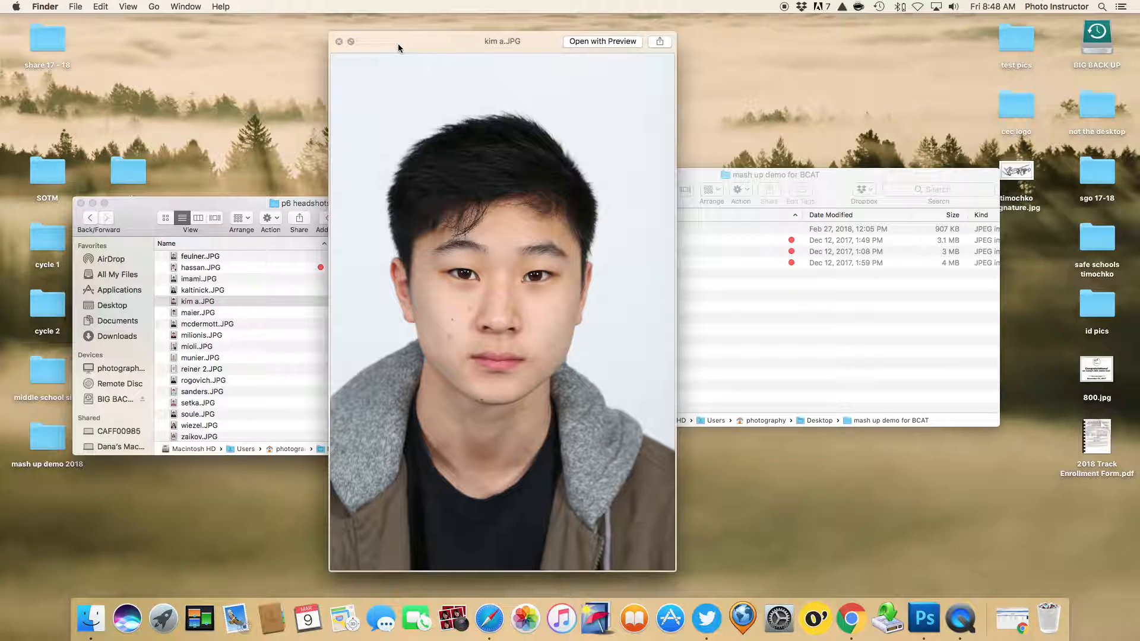
key(Down)
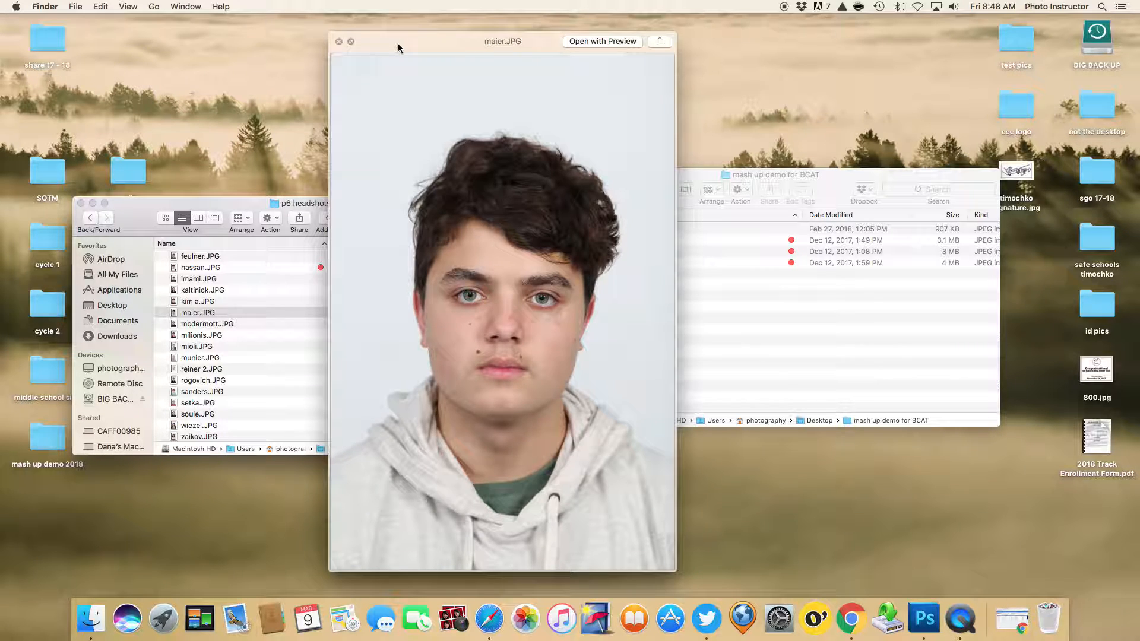
key(Down)
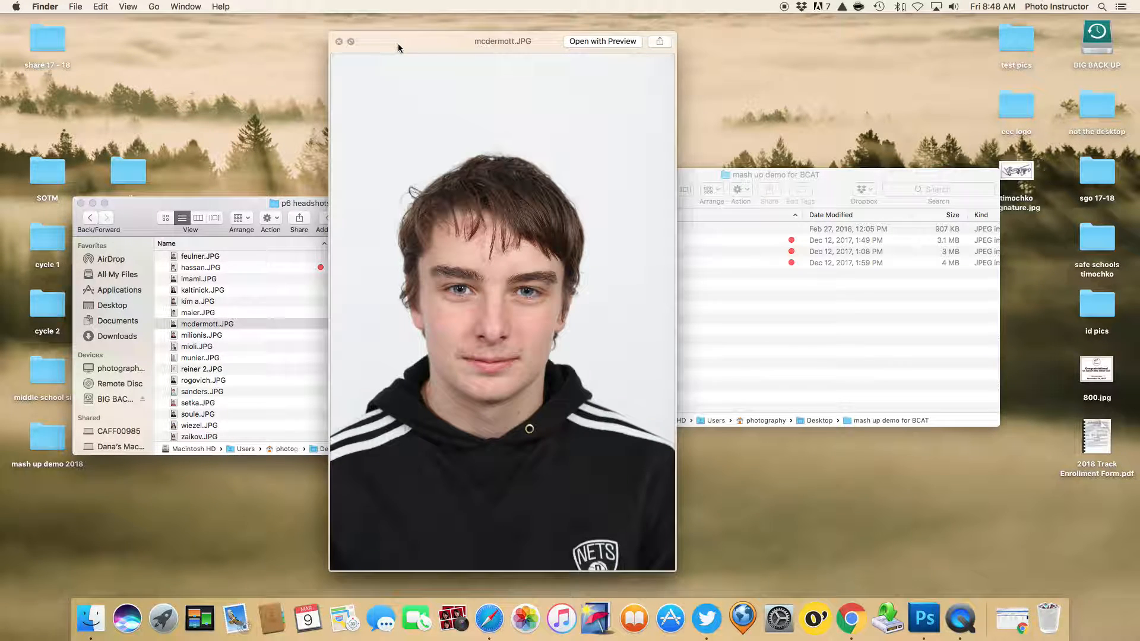
key(Down)
key(Down)
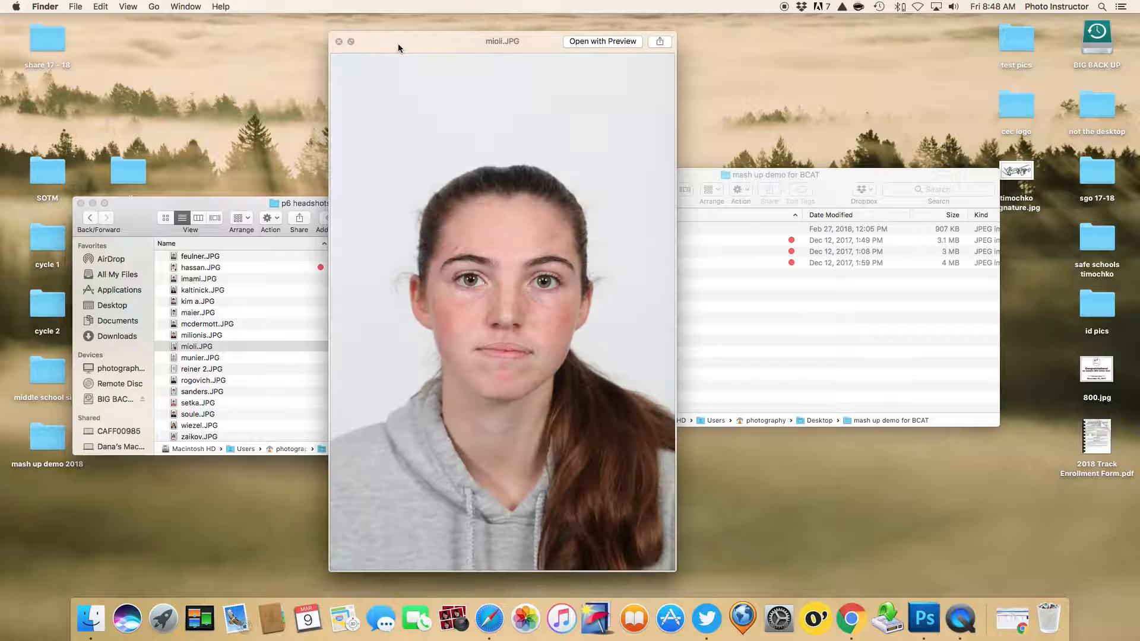
key(Down)
key(Down)
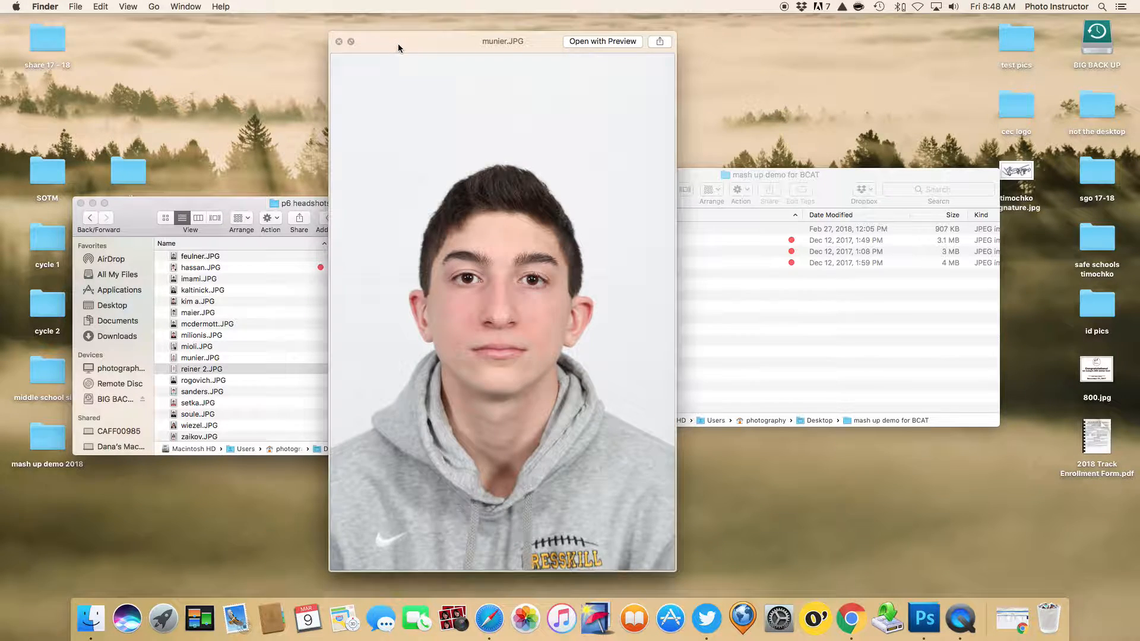
key(Down)
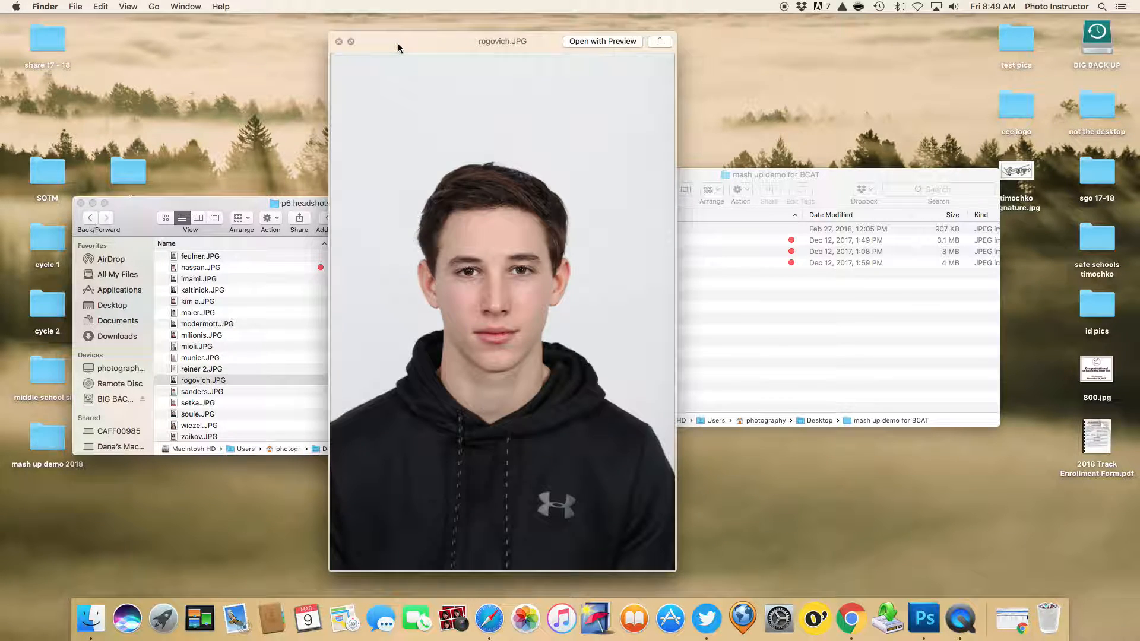
key(Down)
key(space)
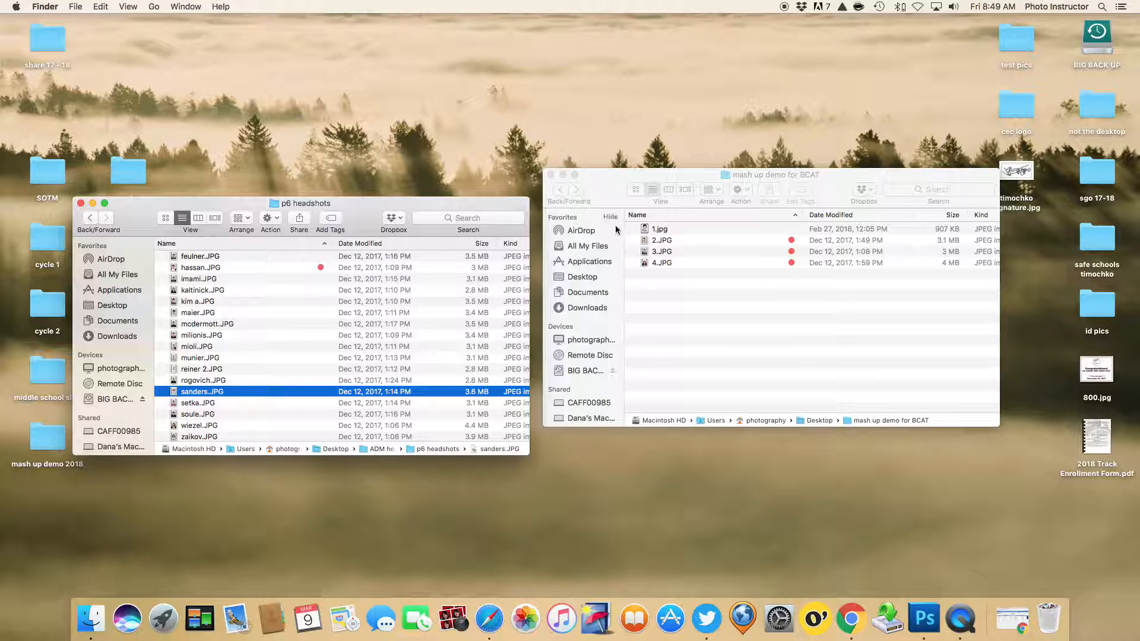
Step: Preview 2.JPG, 3.JPG, 4.JPG and the finished 1.jpg in the mash up demo for BCAT folder
click(666, 240)
click(666, 240)
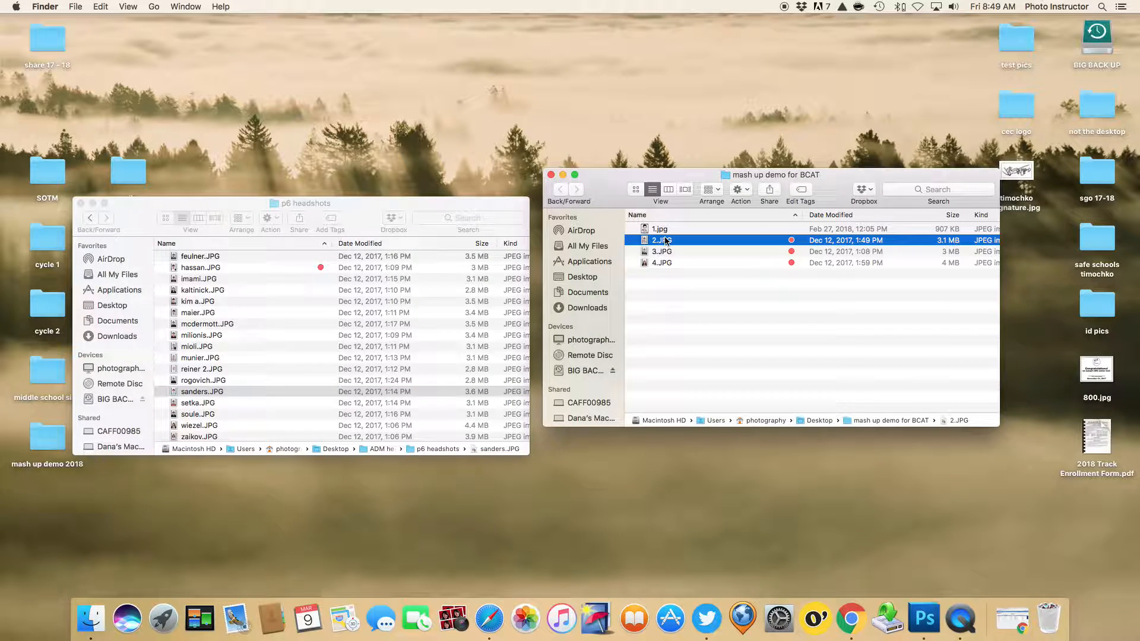
key(space)
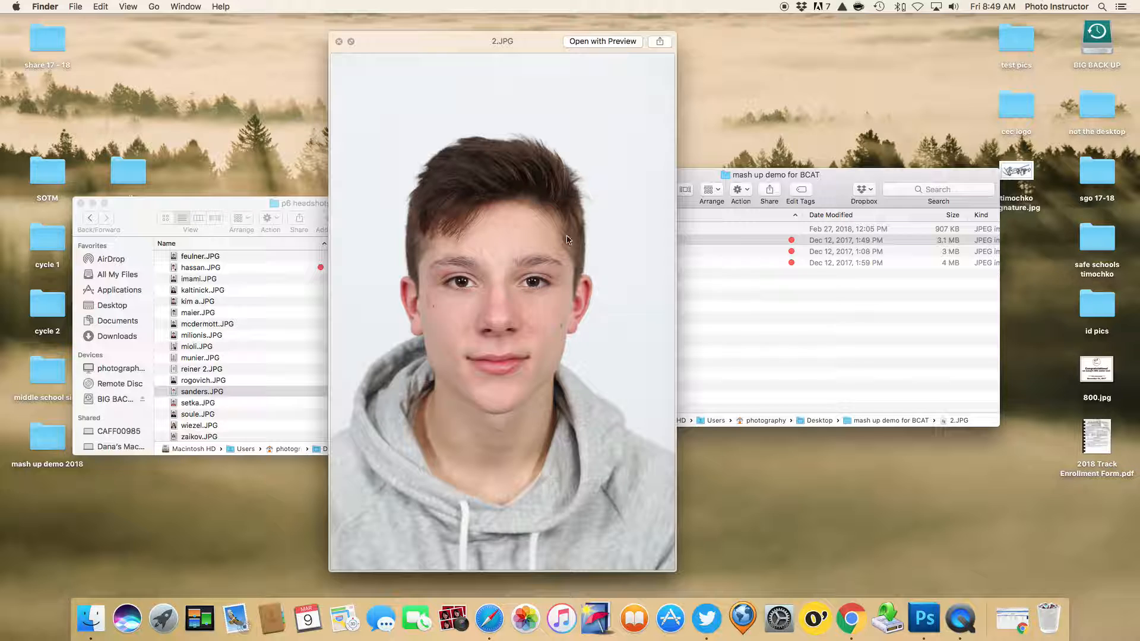
key(Down)
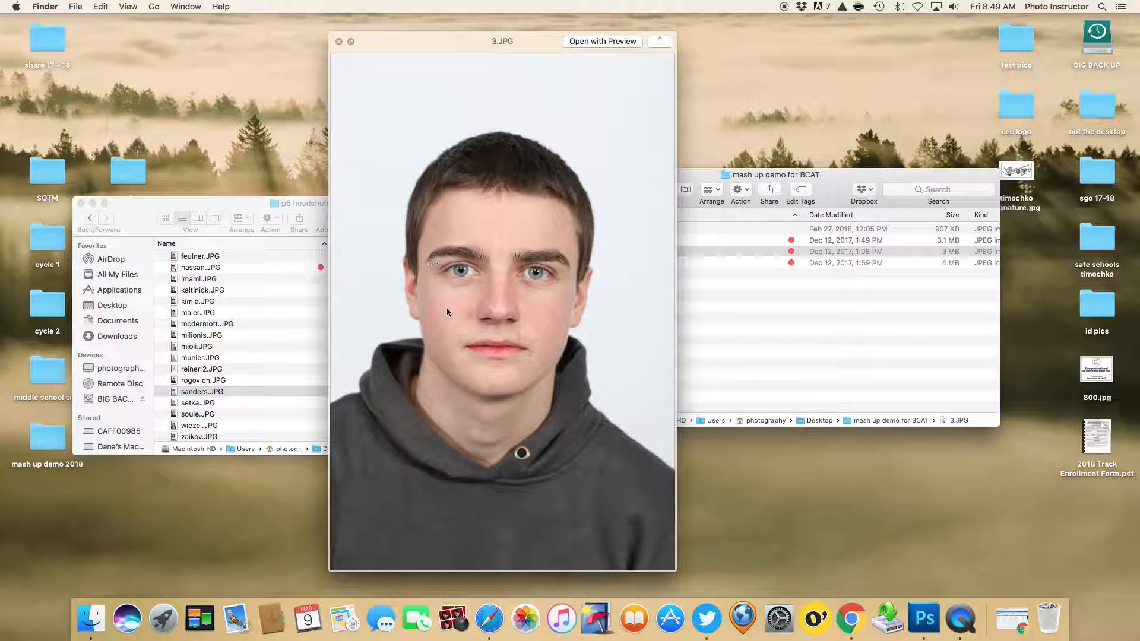
key(Down)
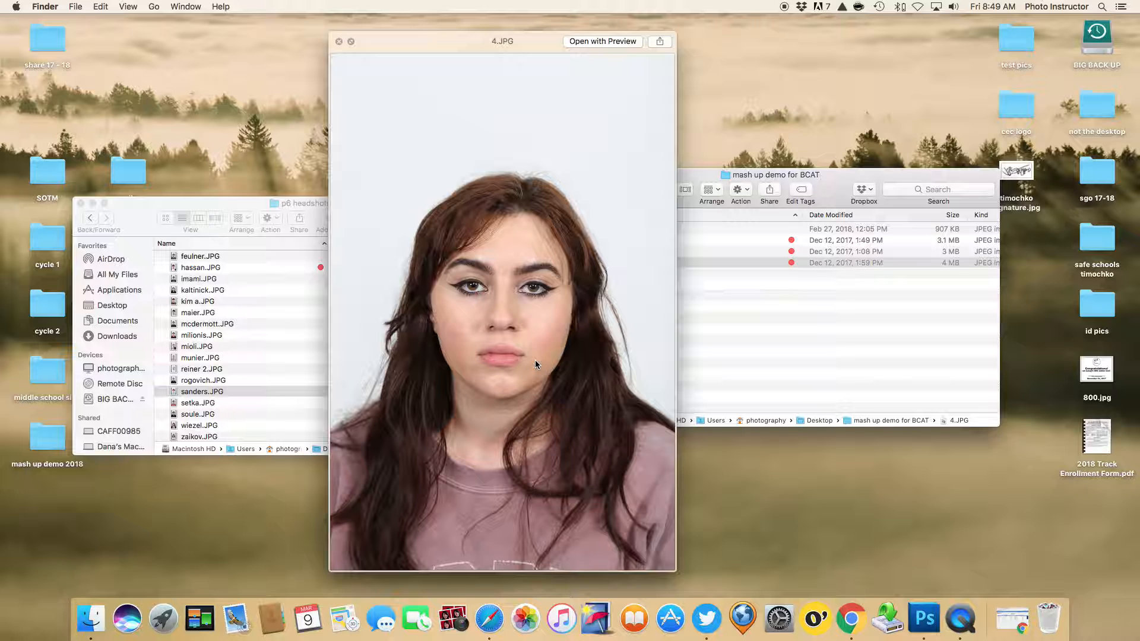
key(Up)
key(Up)
key(Up)
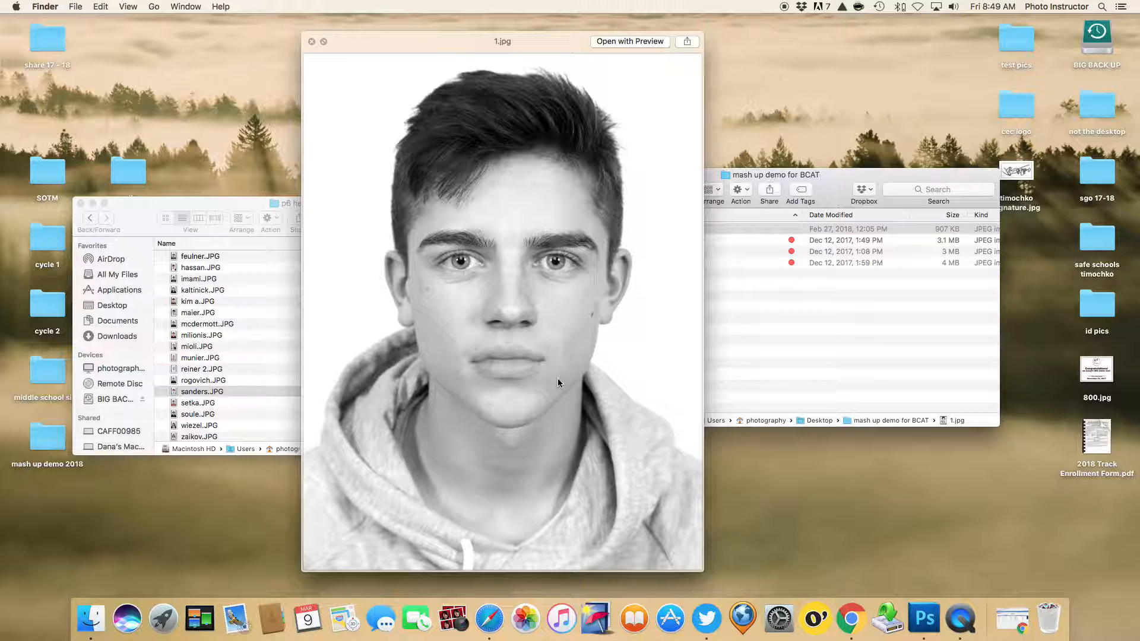
key(space)
Step: Open 2.JPG, 3.JPG and 4.JPG together from the mash up demo folder in Adobe Photoshop CS5
click(664, 251)
shift+click(663, 243)
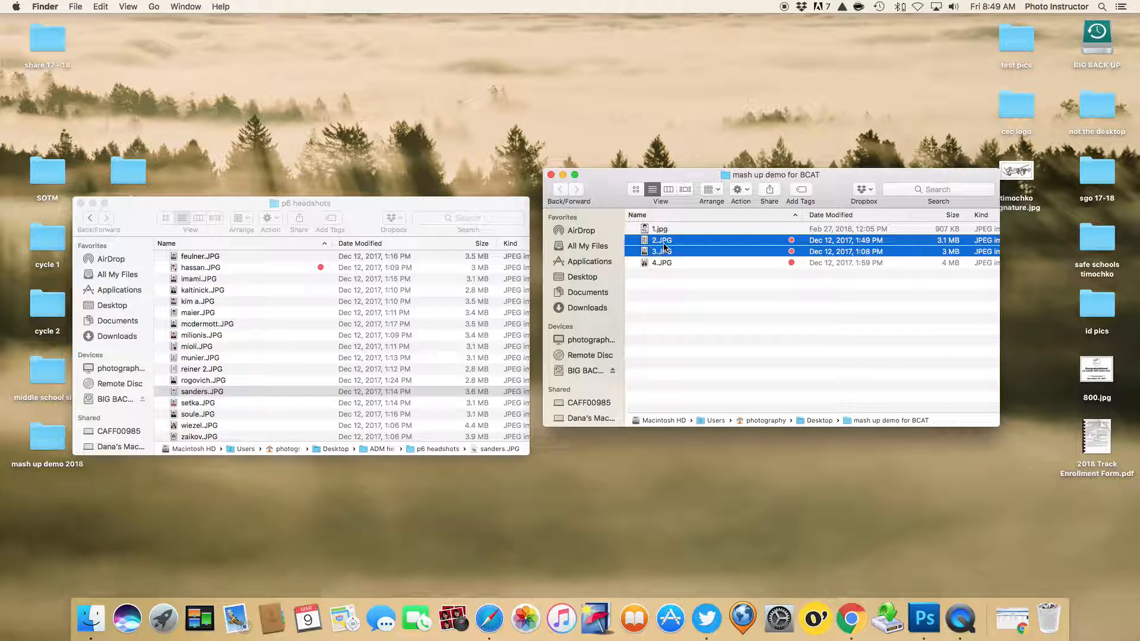
shift+click(656, 263)
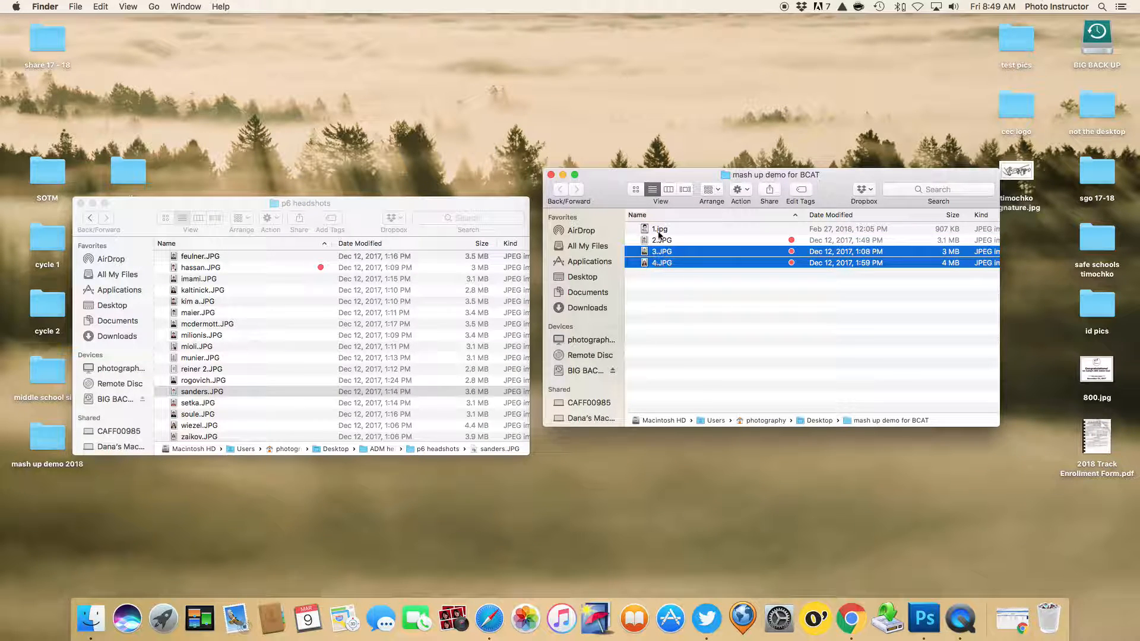
click(659, 239)
shift+click(656, 262)
right_click(659, 264)
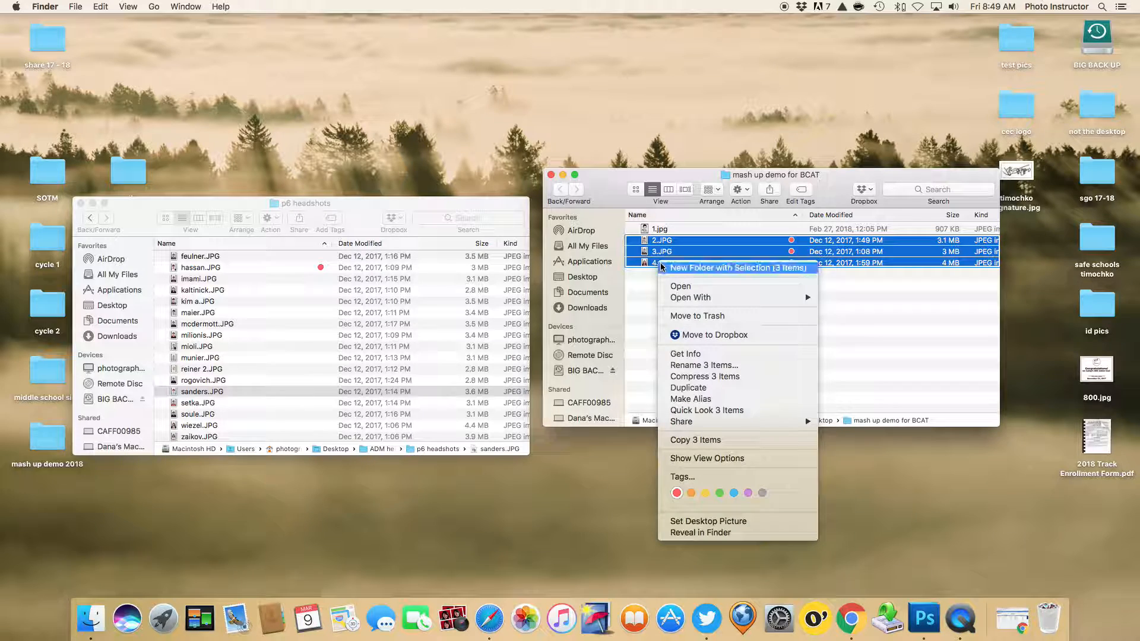
mouse_move(736, 299)
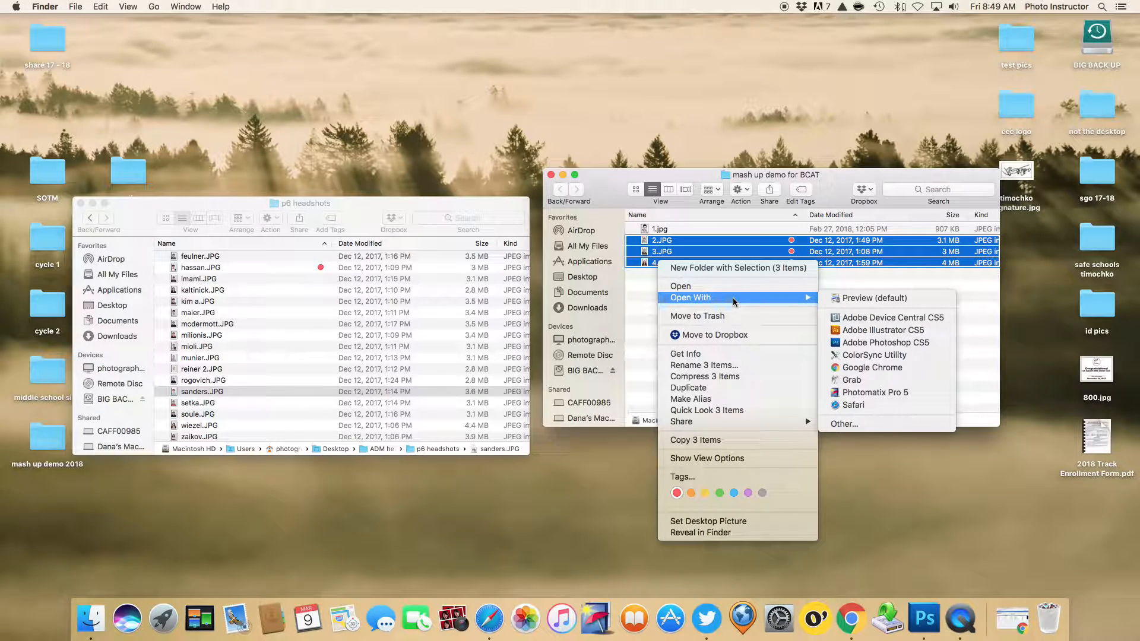
click(898, 343)
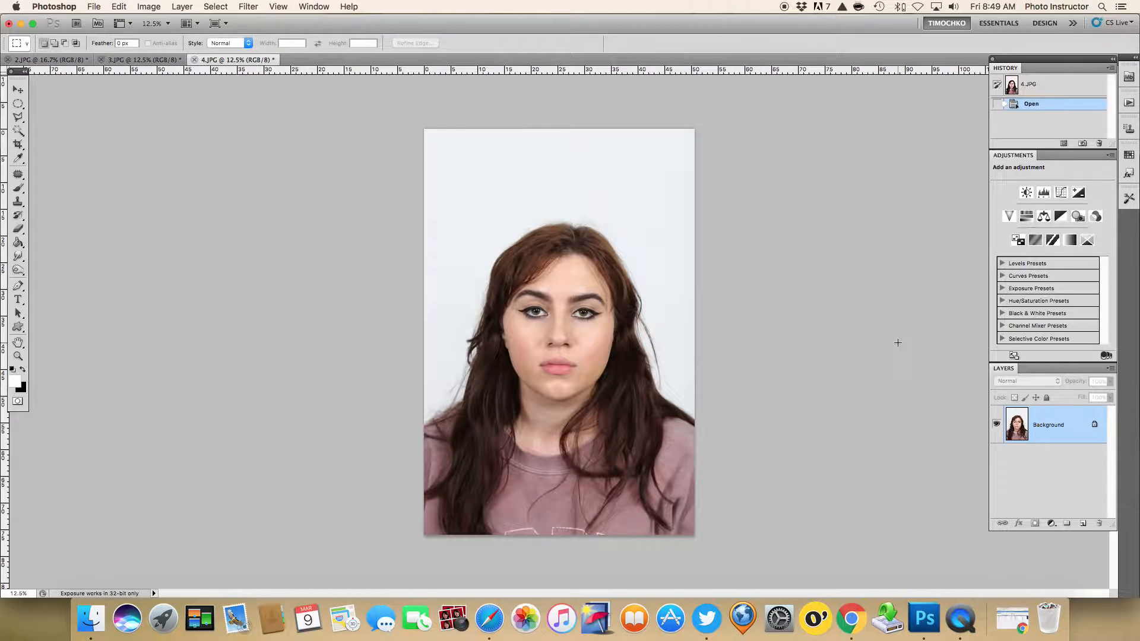
Step: Move the 4.JPG and 3.JPG portraits into the 2.JPG document as stacked layers, and close both source documents
click(22, 94)
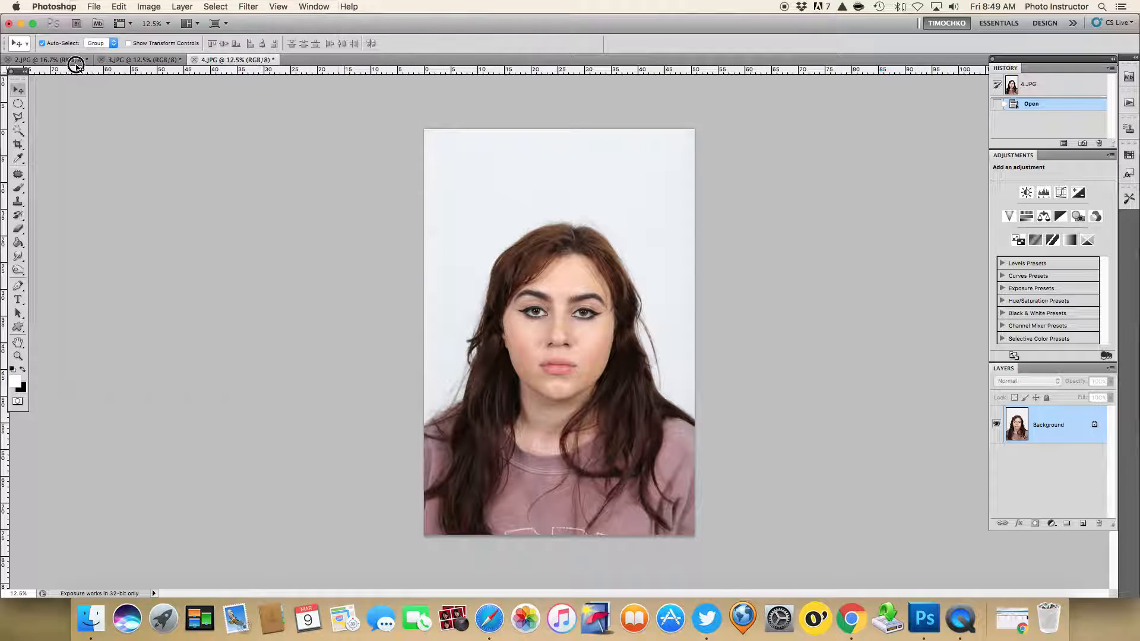
drag(75, 63, 417, 181)
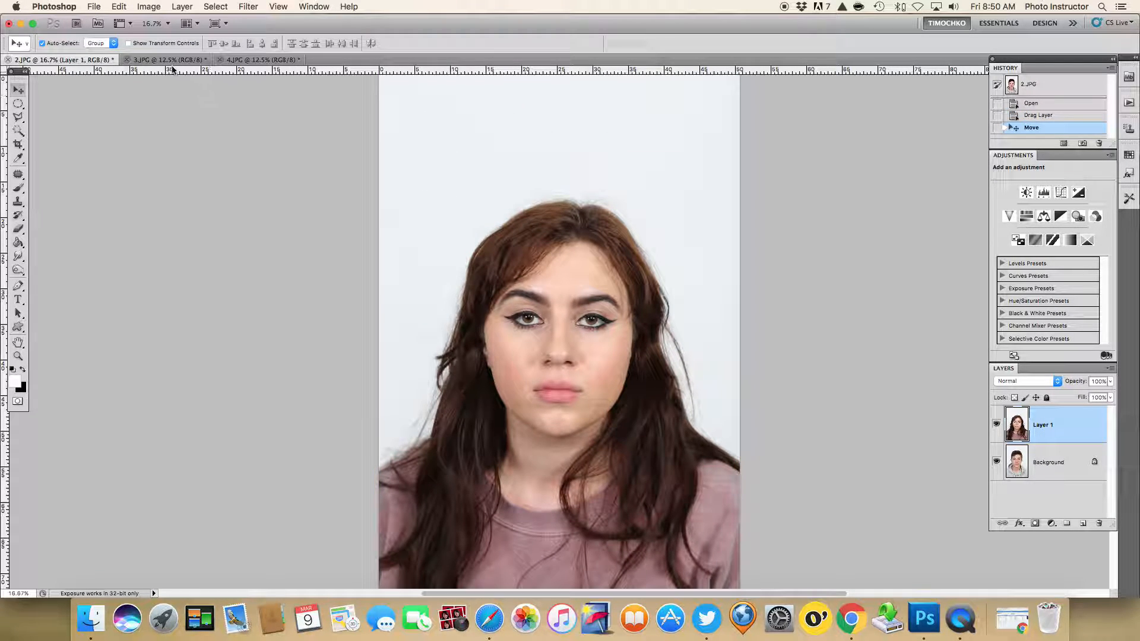
click(174, 60)
drag(580, 254, 529, 260)
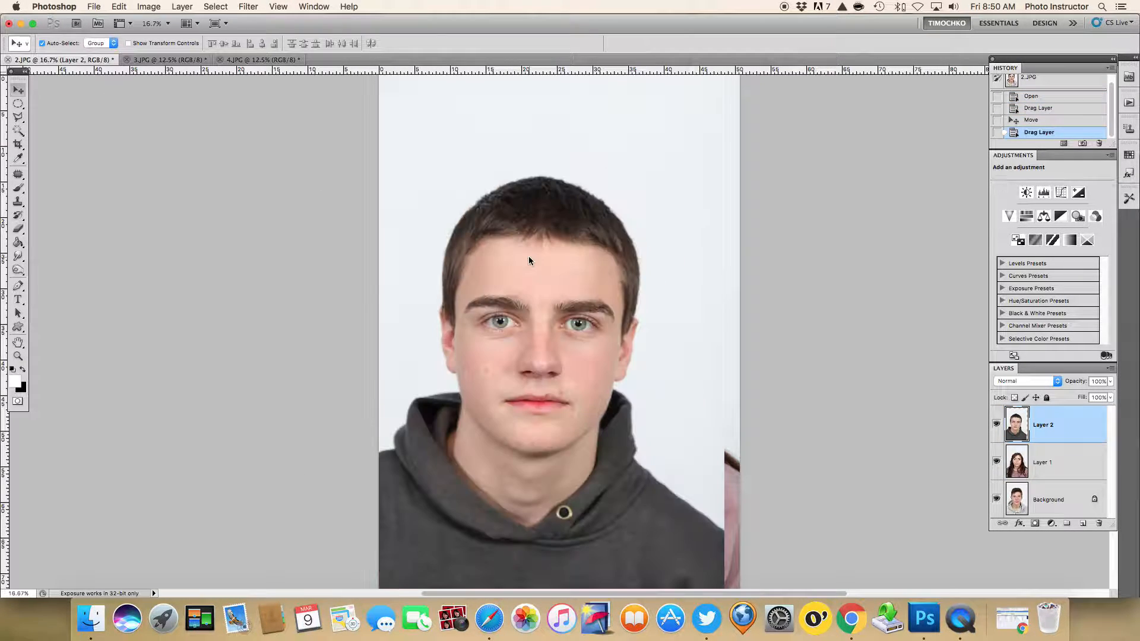
click(220, 60)
click(126, 60)
Step: Hide and reshow Layer 2 and Layer 1 to examine each of the three stacked portraits
click(996, 423)
click(996, 461)
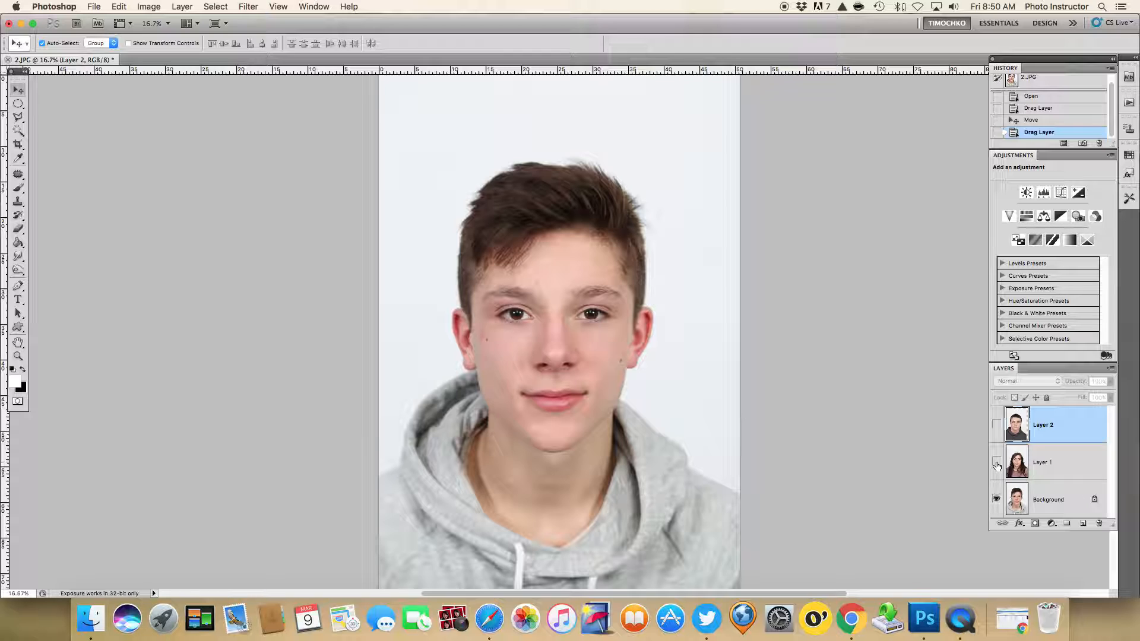
click(997, 463)
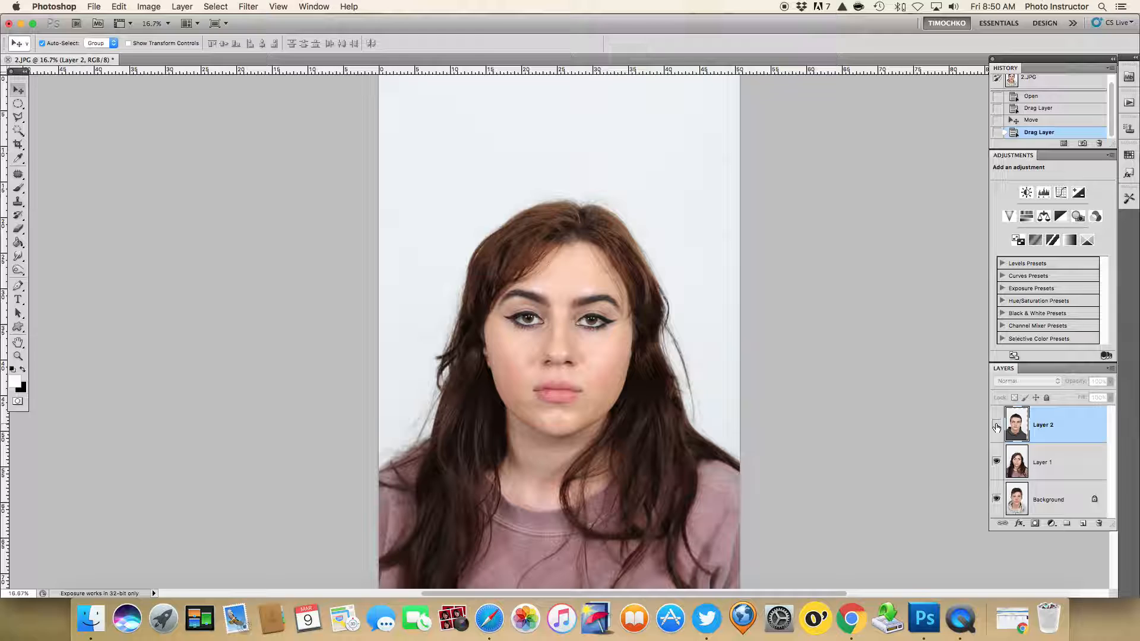
click(997, 425)
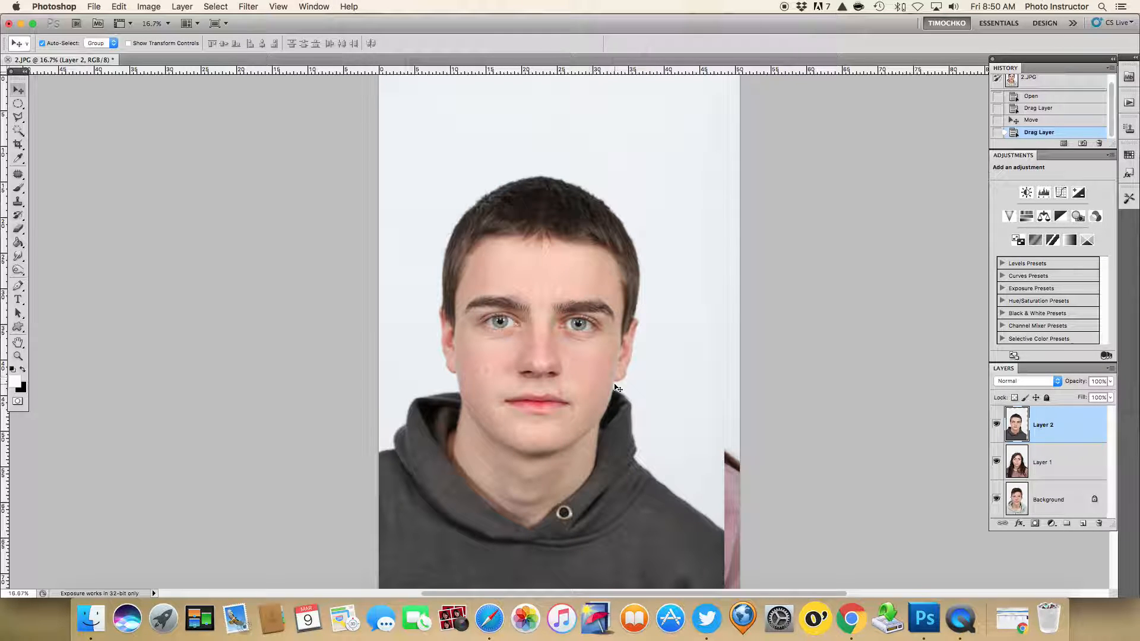
Step: Hide the Background and Layer 1, and add a layer mask to Layer 2
drag(999, 503, 997, 469)
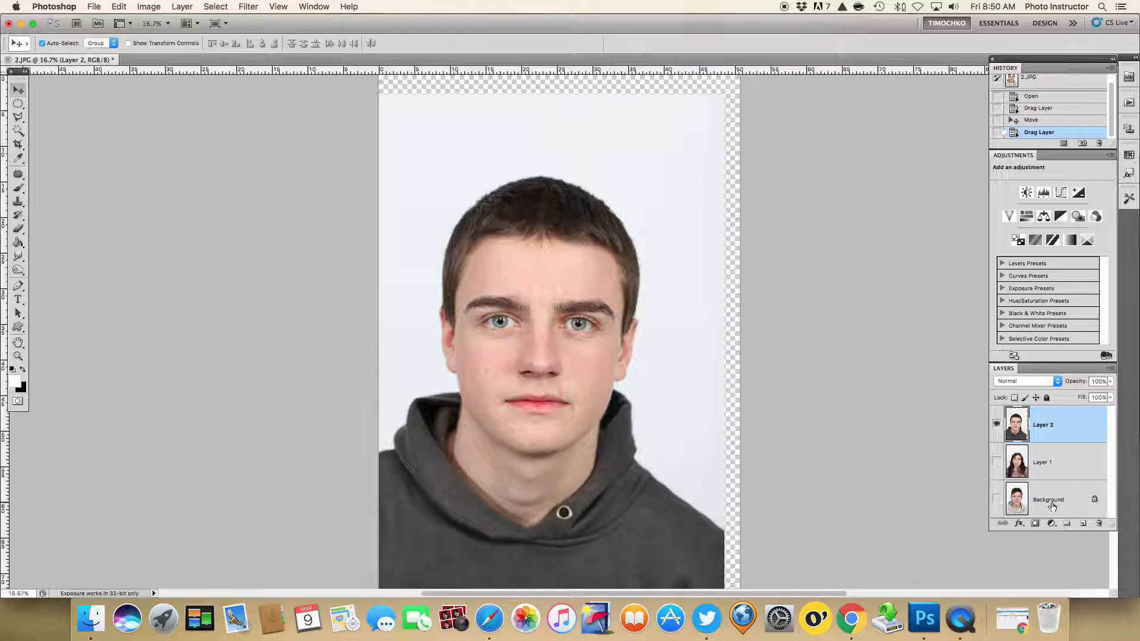
click(1035, 525)
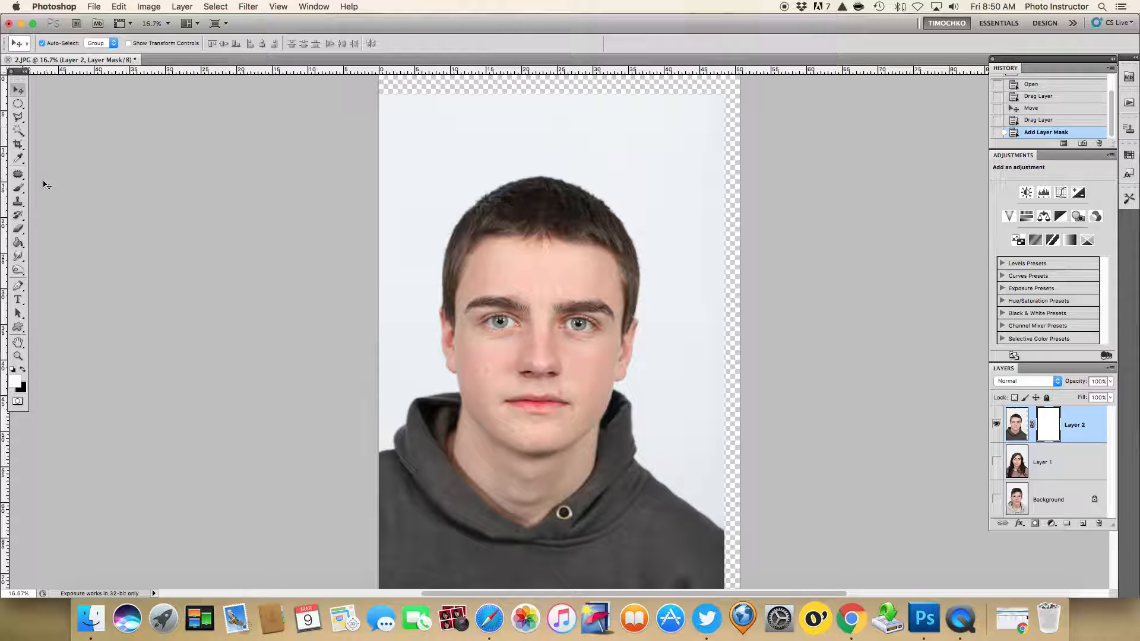
Step: Set up the Brush tool with 100% opacity and 55% hardness for painting on the layer mask
click(20, 189)
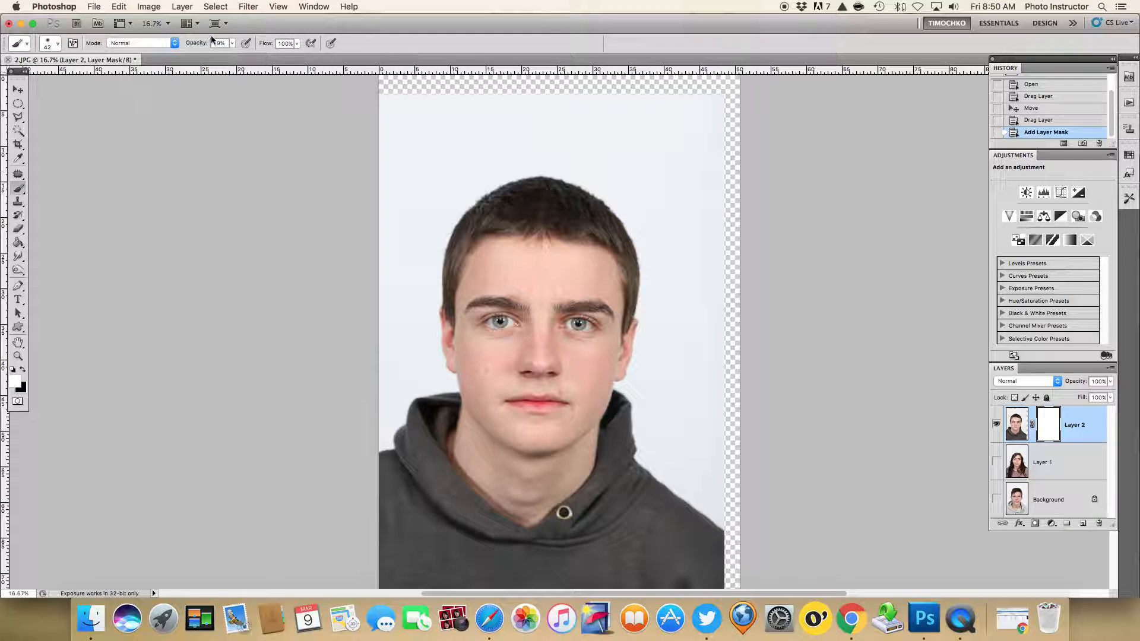
click(231, 43)
drag(231, 57, 287, 60)
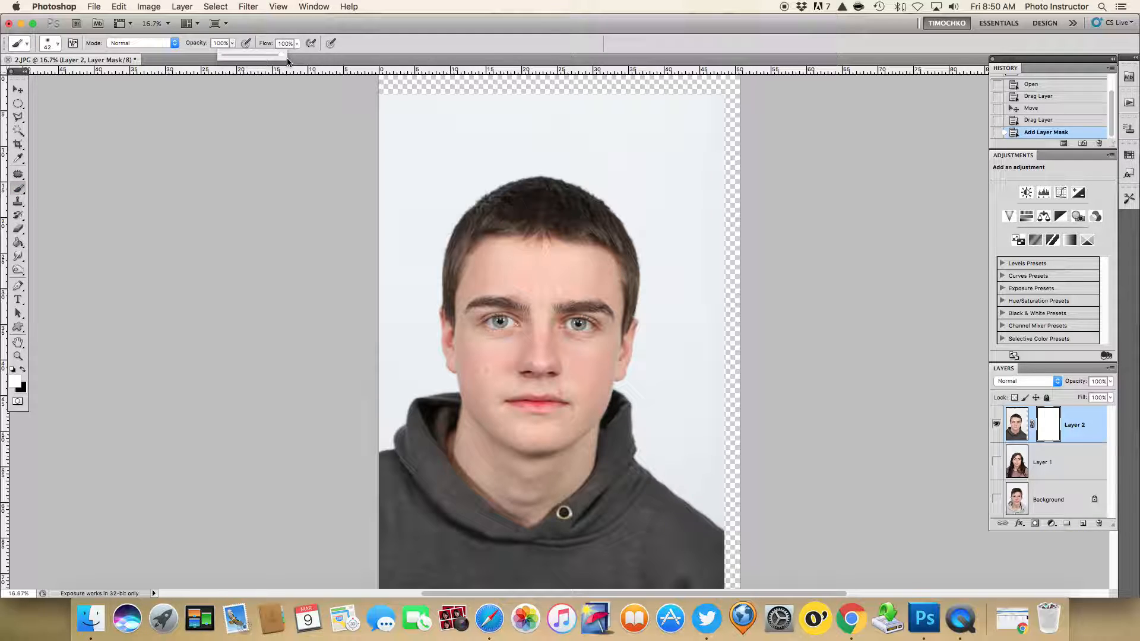
right_click(509, 264)
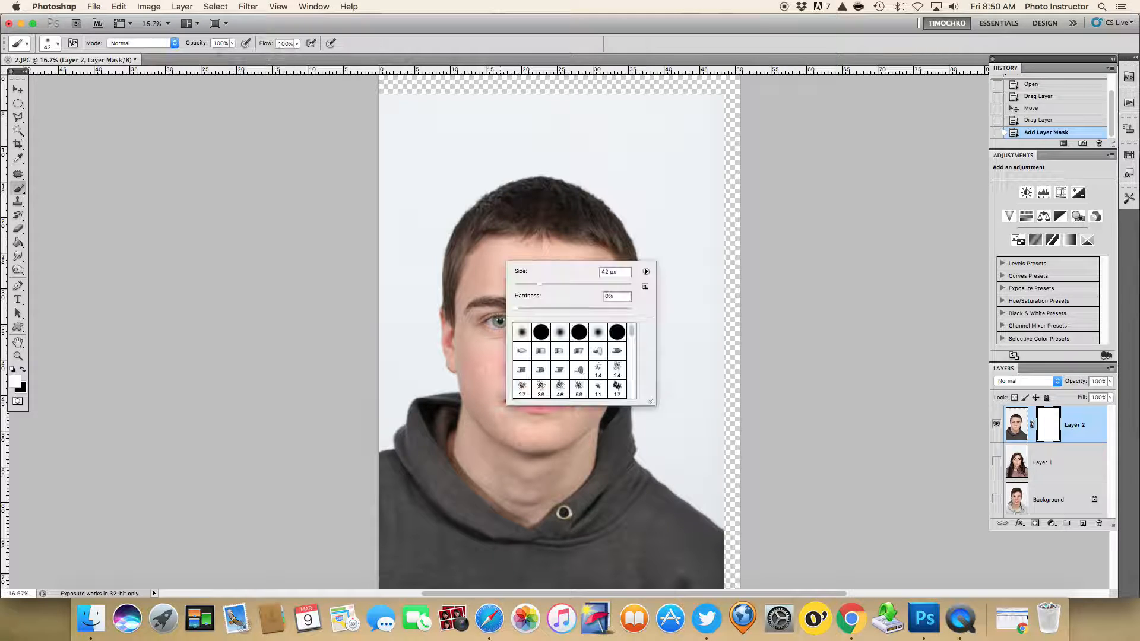
drag(564, 310, 578, 308)
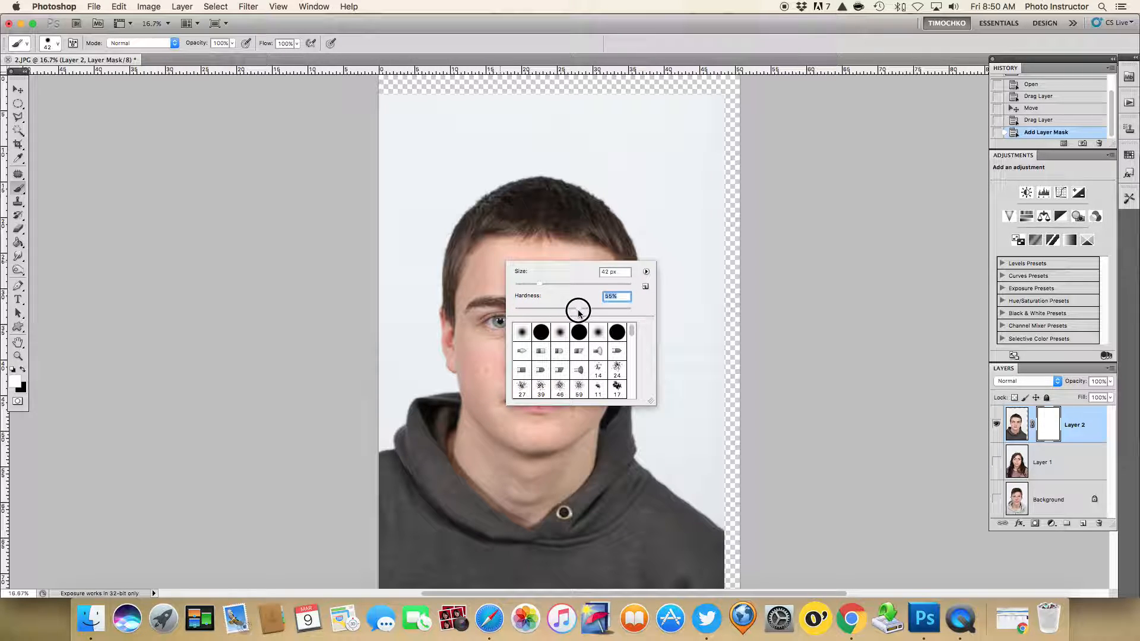
click(531, 231)
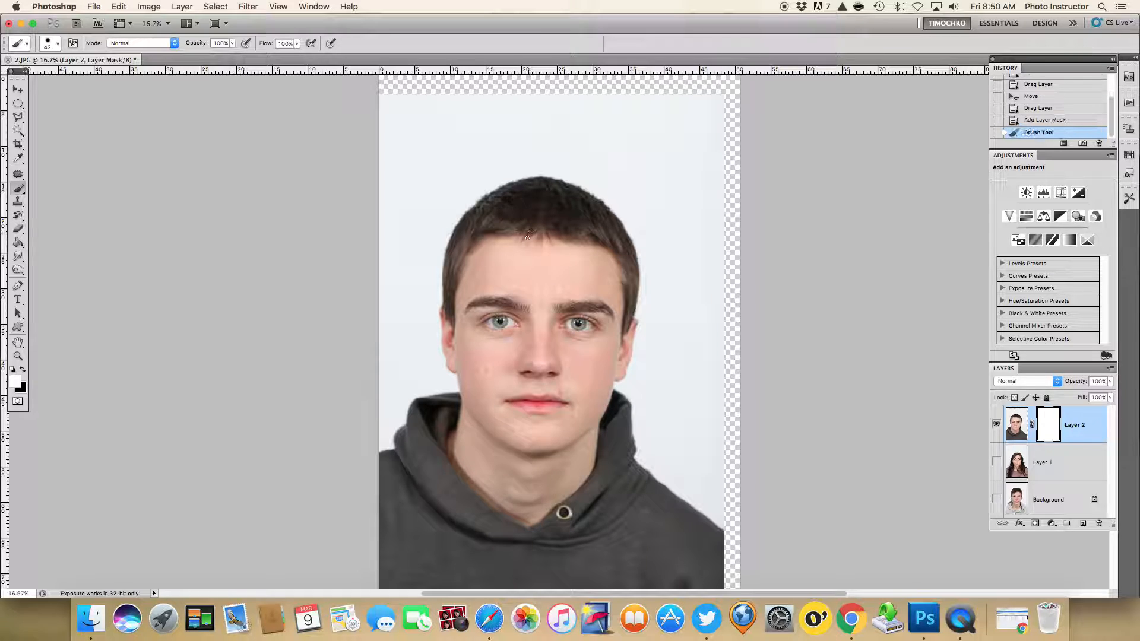
Step: Paint black on Layer 2's mask with a 600 px brush, leaving only the eyes, eyebrows and nose visible
key(bracketright)
key(bracketright)
key(bracketright)
key(bracketright)
key(bracketright)
key(bracketright)
key(bracketright)
key(bracketright)
key(bracketright)
key(bracketright)
key(bracketright)
key(bracketright)
click(22, 369)
mouse_move(492, 220)
mouse_down()
mouse_move(642, 241)
mouse_move(517, 230)
mouse_move(396, 241)
mouse_move(379, 225)
mouse_move(397, 204)
mouse_move(740, 203)
mouse_move(658, 184)
mouse_move(431, 175)
mouse_move(395, 158)
mouse_move(676, 158)
mouse_move(750, 130)
mouse_move(505, 105)
mouse_move(418, 104)
mouse_move(374, 122)
mouse_move(700, 179)
mouse_move(756, 222)
mouse_move(665, 219)
mouse_move(653, 241)
mouse_move(684, 275)
mouse_move(627, 253)
mouse_move(645, 294)
mouse_move(646, 350)
mouse_move(589, 404)
mouse_move(483, 406)
mouse_move(430, 344)
mouse_move(428, 301)
mouse_move(445, 264)
mouse_move(476, 252)
mouse_move(700, 269)
mouse_move(713, 458)
mouse_move(702, 573)
mouse_move(475, 555)
mouse_move(361, 526)
mouse_move(351, 428)
mouse_move(382, 273)
mouse_move(436, 415)
mouse_move(596, 433)
mouse_move(669, 344)
mouse_move(560, 463)
mouse_move(383, 447)
mouse_move(670, 483)
mouse_move(419, 483)
mouse_move(598, 560)
mouse_move(509, 582)
mouse_move(349, 540)
mouse_move(686, 544)
mouse_up()
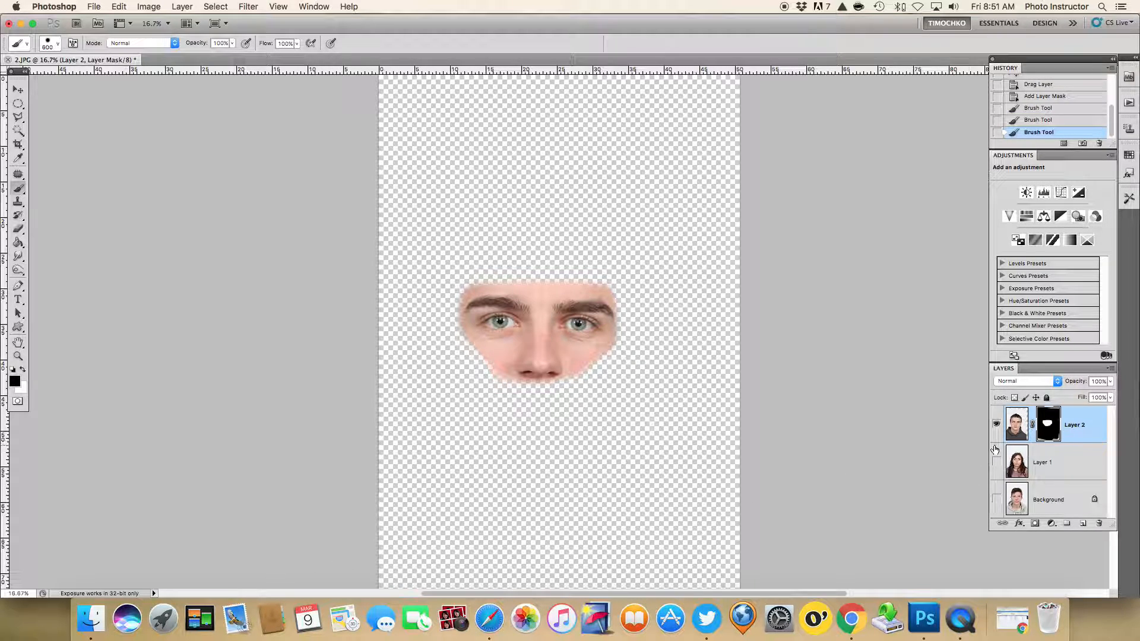
Step: Hide Layer 2, show Layer 1 and add a layer mask to Layer 1
click(997, 425)
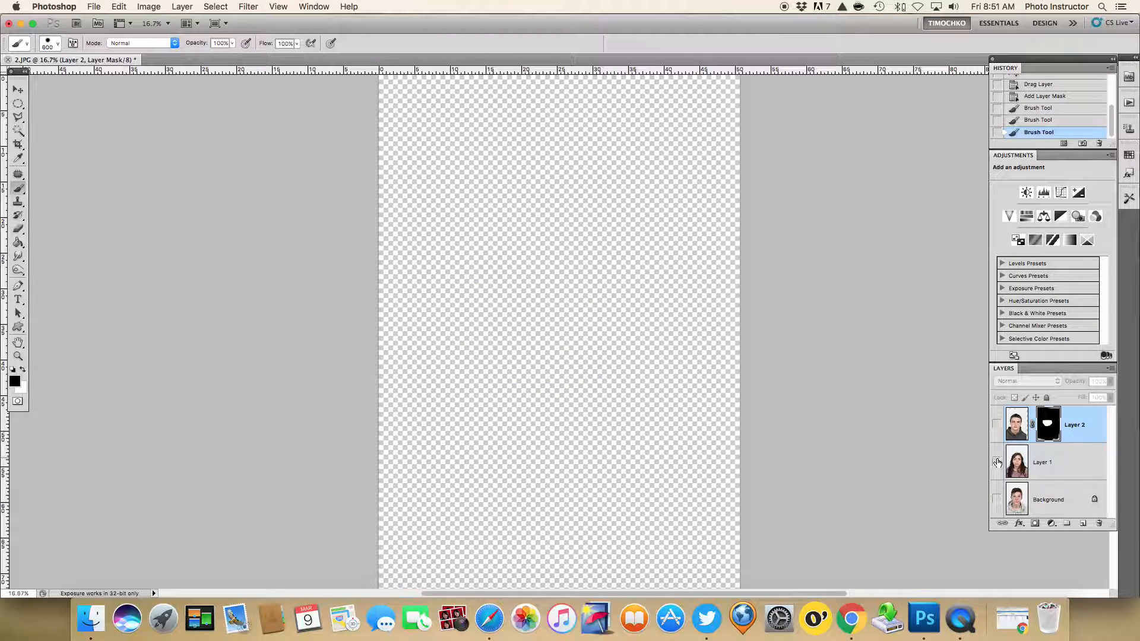
click(997, 461)
click(1068, 466)
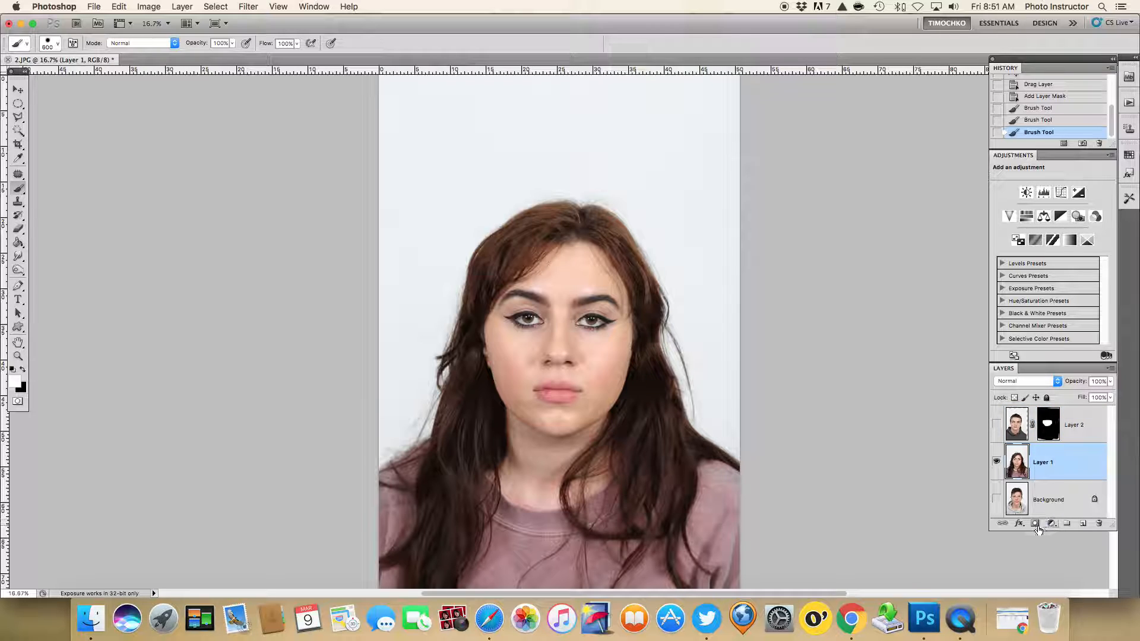
click(1035, 524)
key(x)
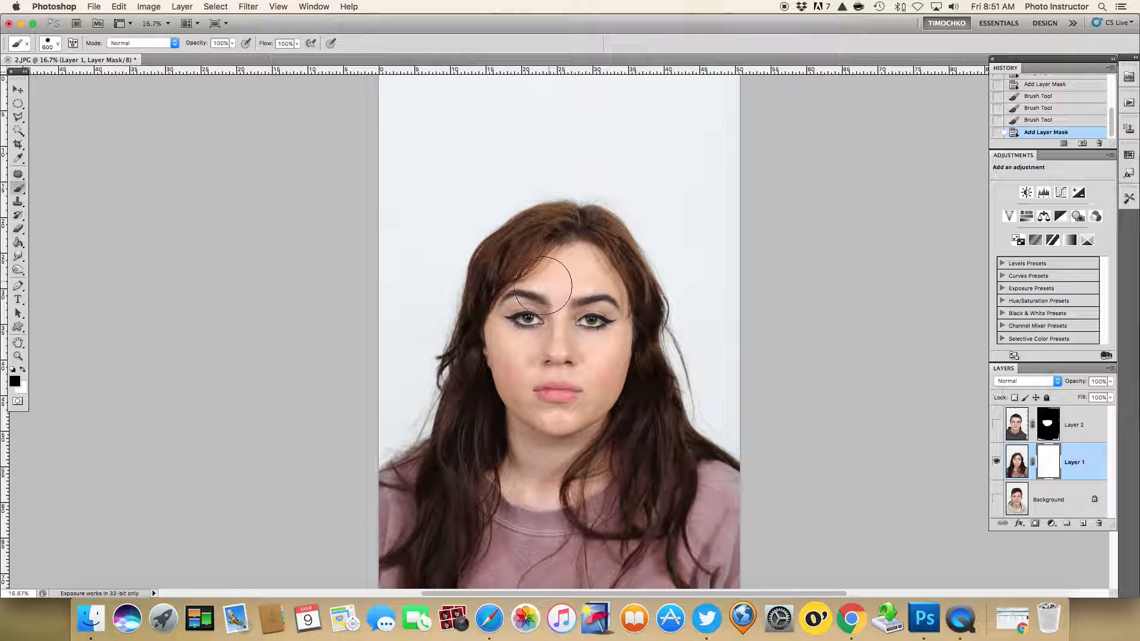
Step: Paint black on Layer 1's mask with an enlarged brush to hide the eyes, nose, upper hair, clothing and backdrop around the lower face
mouse_move(549, 338)
mouse_down()
mouse_move(580, 326)
mouse_move(552, 333)
mouse_move(540, 297)
mouse_move(461, 308)
mouse_move(505, 276)
mouse_up()
key(bracketright)
key(bracketright)
key(bracketright)
key(bracketright)
key(bracketright)
key(bracketright)
key(bracketright)
mouse_move(497, 216)
mouse_down()
mouse_move(394, 144)
mouse_move(432, 109)
mouse_move(693, 117)
mouse_move(728, 154)
mouse_move(553, 175)
mouse_move(724, 259)
mouse_move(640, 270)
mouse_move(650, 310)
mouse_move(637, 306)
mouse_move(687, 319)
mouse_move(713, 396)
mouse_move(730, 526)
mouse_move(720, 558)
mouse_move(400, 569)
mouse_move(389, 285)
mouse_move(408, 306)
mouse_move(409, 444)
mouse_move(470, 504)
mouse_move(616, 524)
mouse_move(688, 516)
mouse_move(695, 494)
mouse_up()
Step: Reduce the brush to 800 px and paint black on Layer 1's mask over the hair, cheeks and neck around the mouth
key(bracketleft)
key(bracketleft)
key(bracketleft)
key(bracketleft)
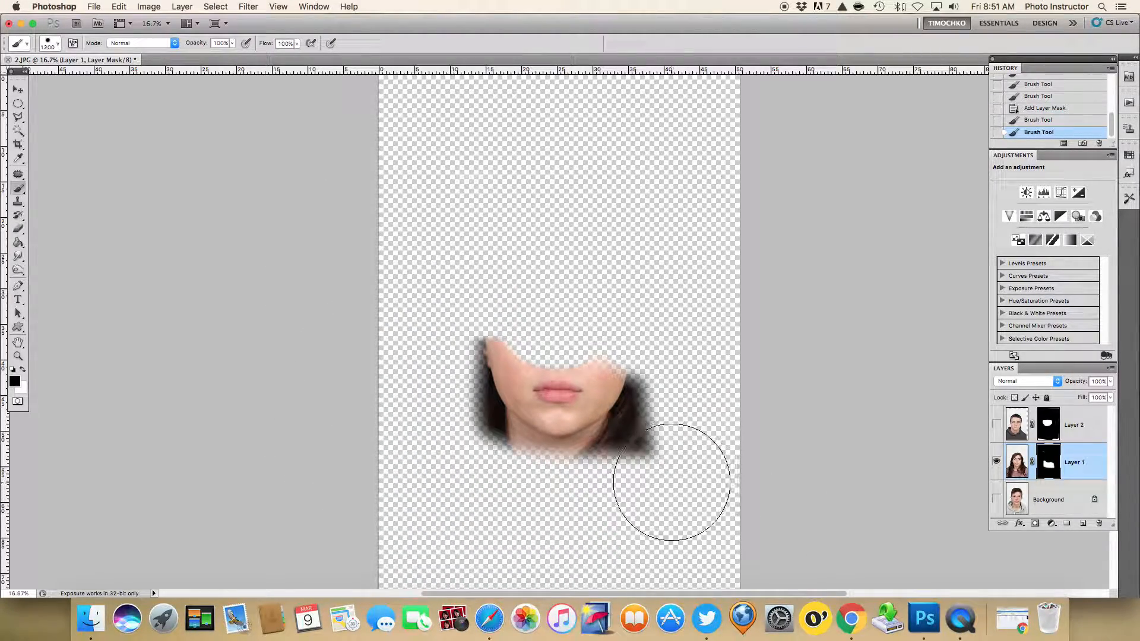
key(bracketleft)
mouse_move(653, 391)
mouse_down()
mouse_move(600, 459)
mouse_move(537, 471)
mouse_move(484, 432)
mouse_move(471, 394)
mouse_move(486, 336)
mouse_move(607, 334)
mouse_move(638, 362)
mouse_move(642, 387)
mouse_move(624, 420)
mouse_move(647, 466)
mouse_up()
click(613, 402)
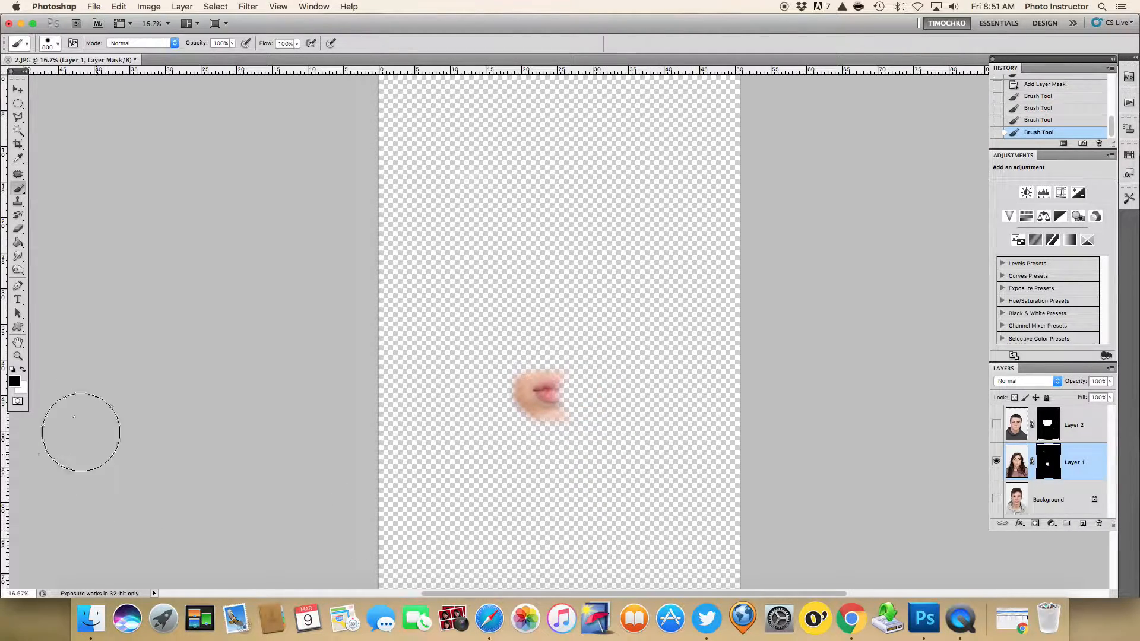
Step: Restore the whole mouth with white on Layer 1's mask, and trim the skin above and below the lips with black
click(22, 371)
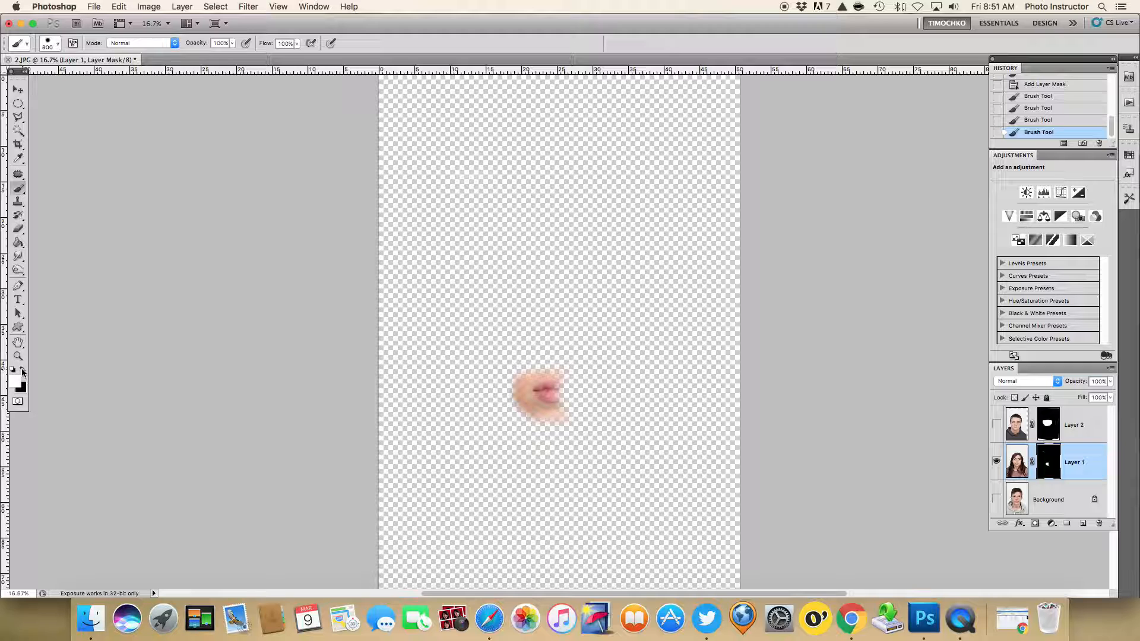
click(556, 396)
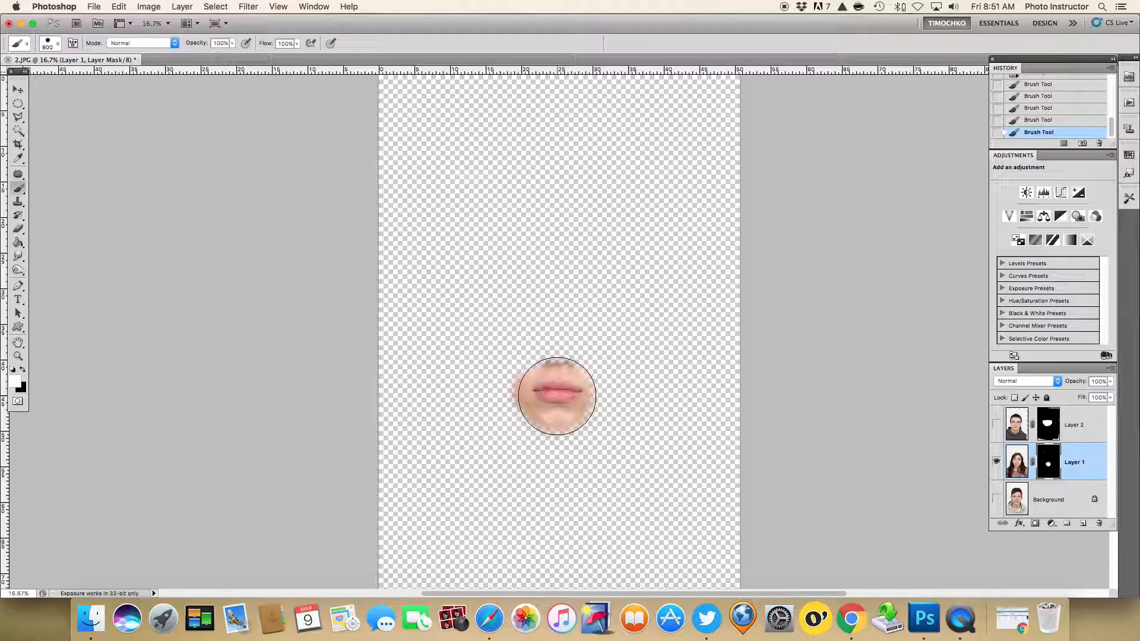
click(23, 369)
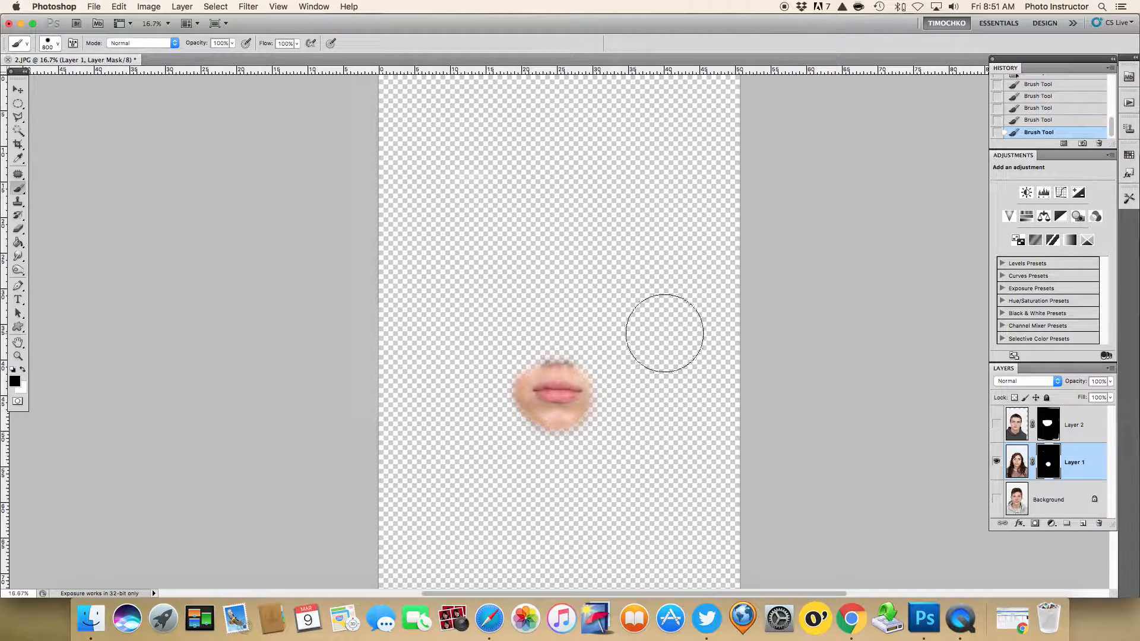
click(548, 331)
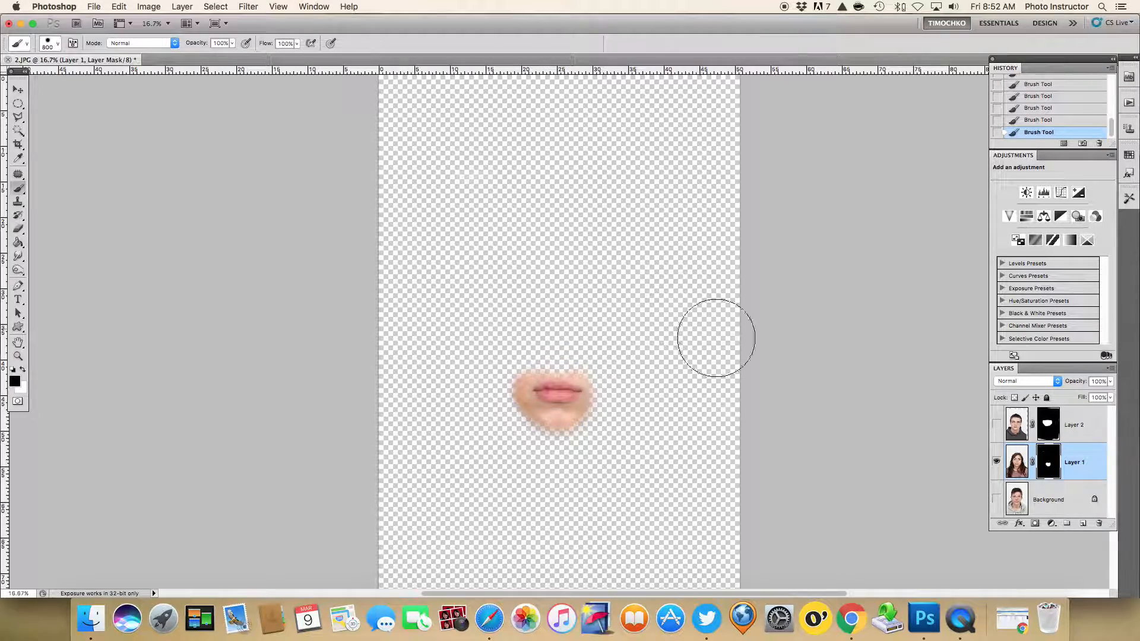
click(570, 465)
mouse_move(570, 464)
mouse_down()
mouse_move(532, 474)
mouse_move(542, 458)
mouse_move(481, 426)
mouse_move(473, 437)
mouse_up()
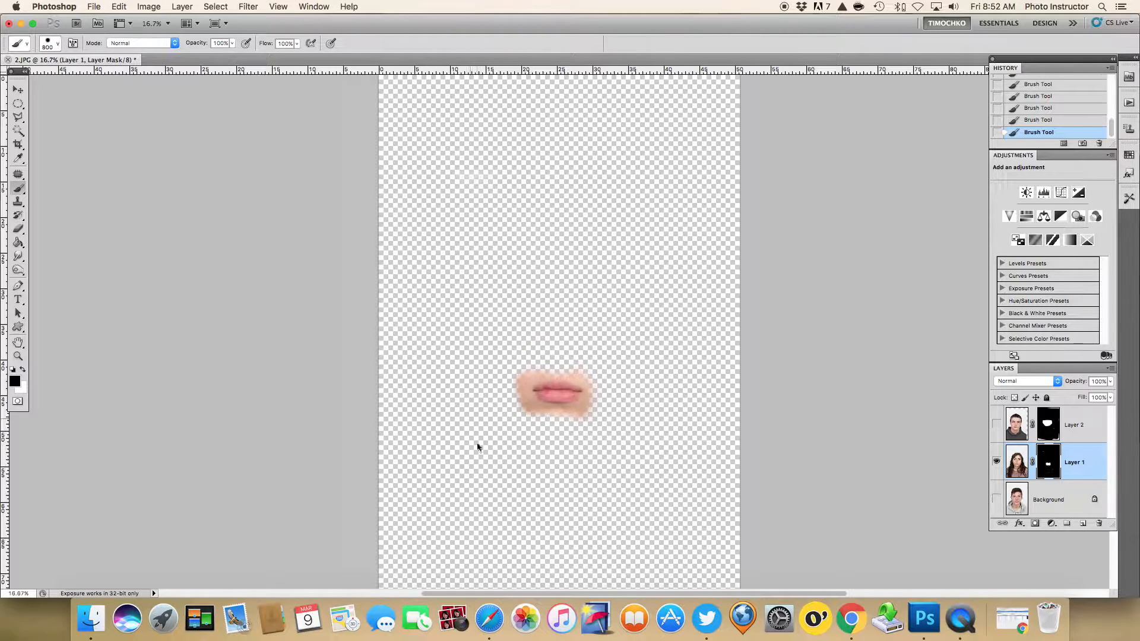
Step: Show Layer 2 and the Background, and move Layer 2's eyes and nose upward on the base face
click(995, 424)
click(997, 500)
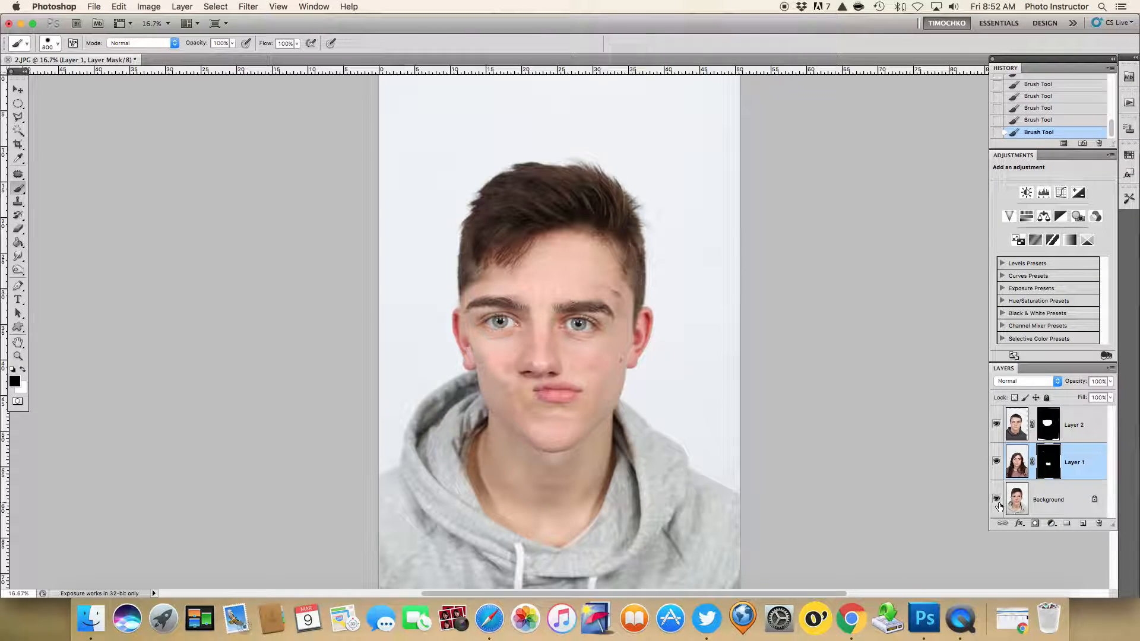
click(1085, 426)
key(x)
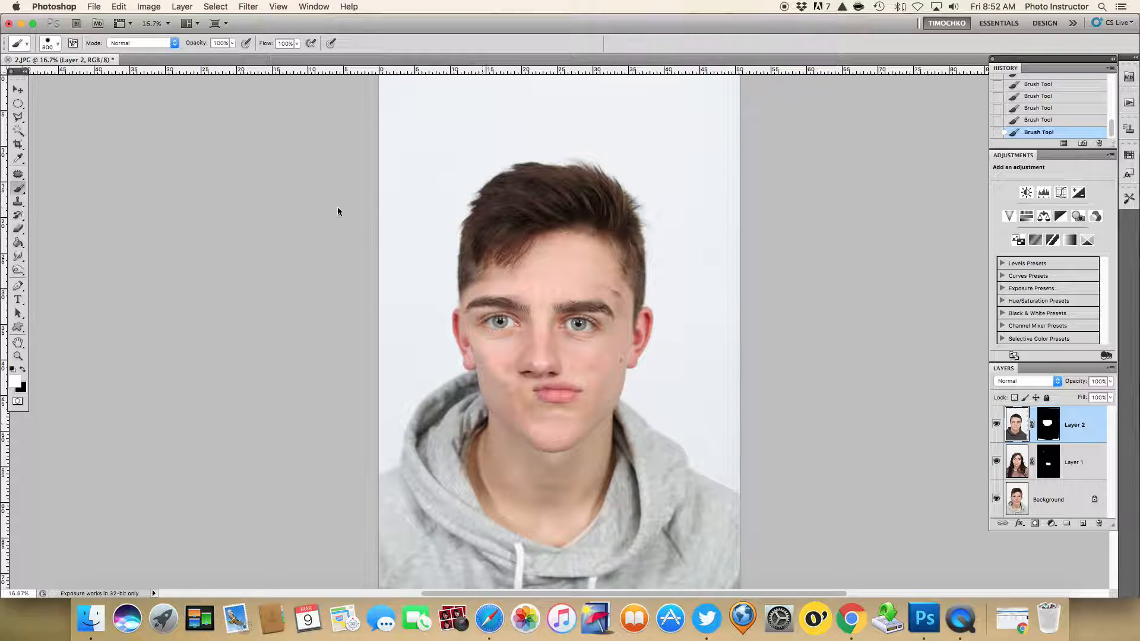
click(18, 89)
drag(540, 327, 550, 282)
Step: Paint black on Layer 2's mask to hide the dark shirt strip along the photo's lower edge
click(1049, 423)
key(x)
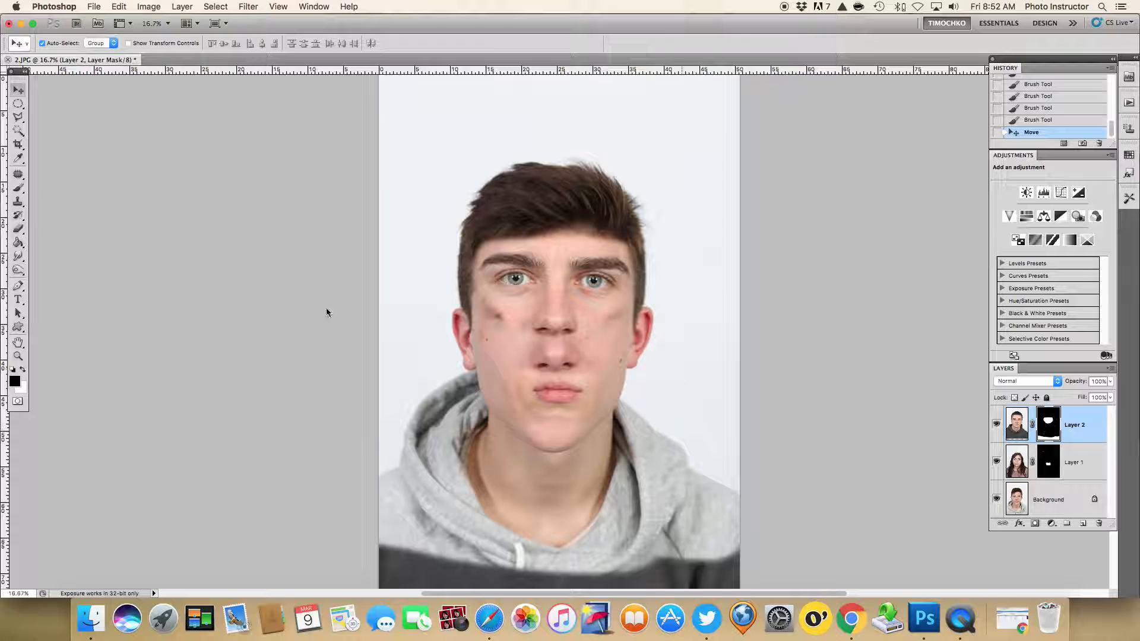
click(19, 190)
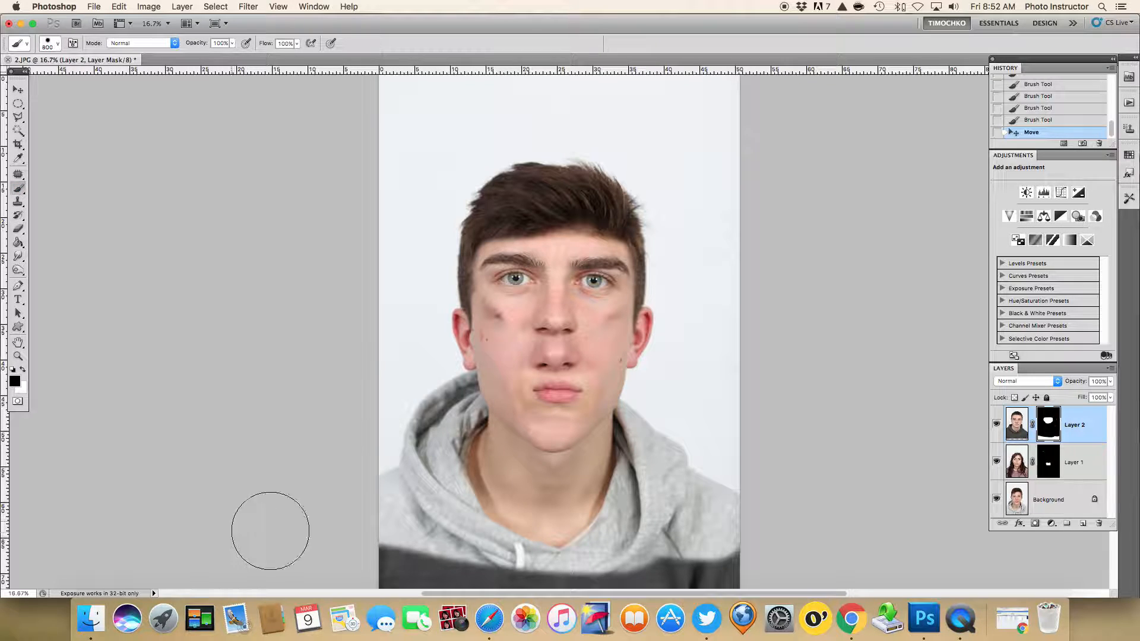
mouse_move(404, 585)
mouse_down()
mouse_move(760, 576)
mouse_move(356, 547)
mouse_move(439, 571)
mouse_up()
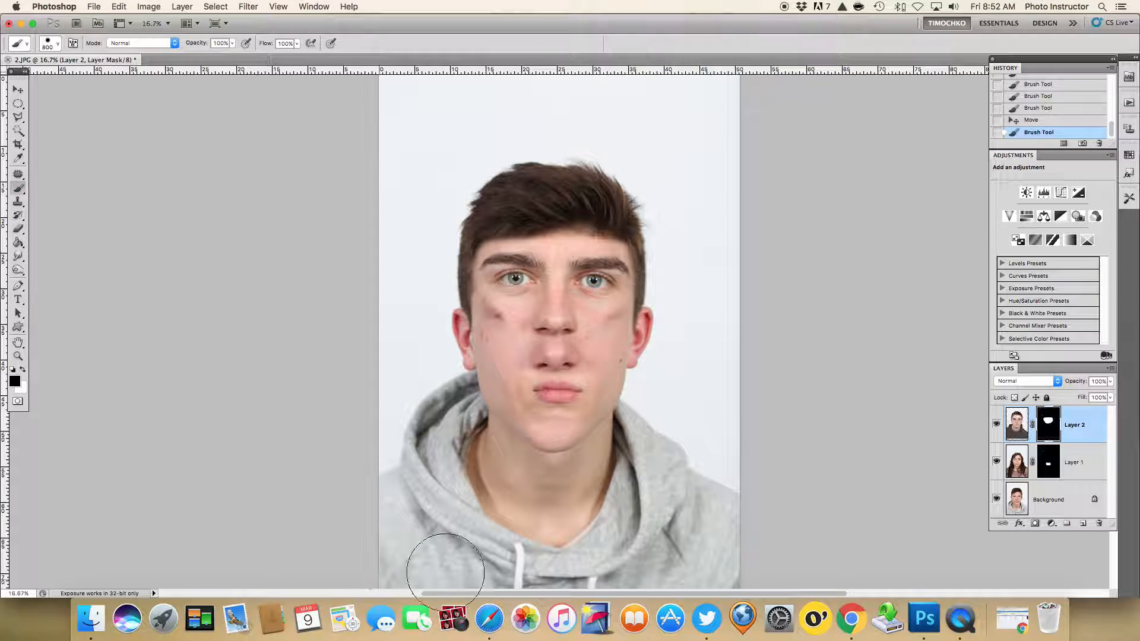
Step: Target Layer 2's image instead of its mask, and move the eyes and nose back down to just above the mouth
click(1017, 424)
key(x)
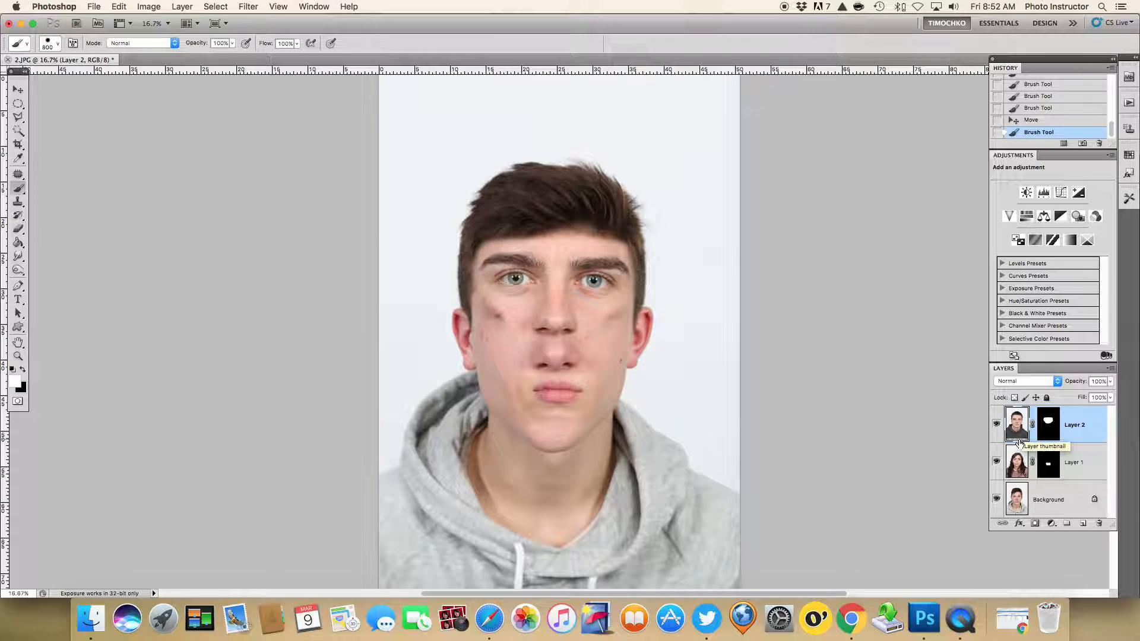
click(20, 90)
drag(556, 295, 562, 339)
Step: Free-transform Layer 2, scaling the eyes and nose proportionally to about 96% and rotating them about -1.12°
key(super+minus)
key(super+minus)
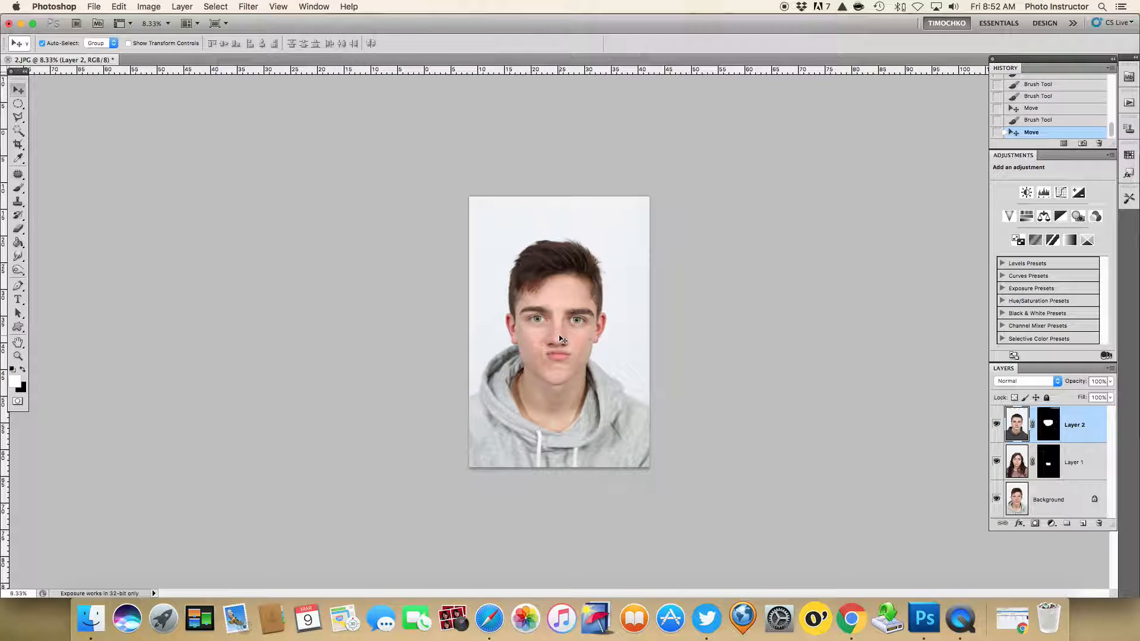
key(super+t)
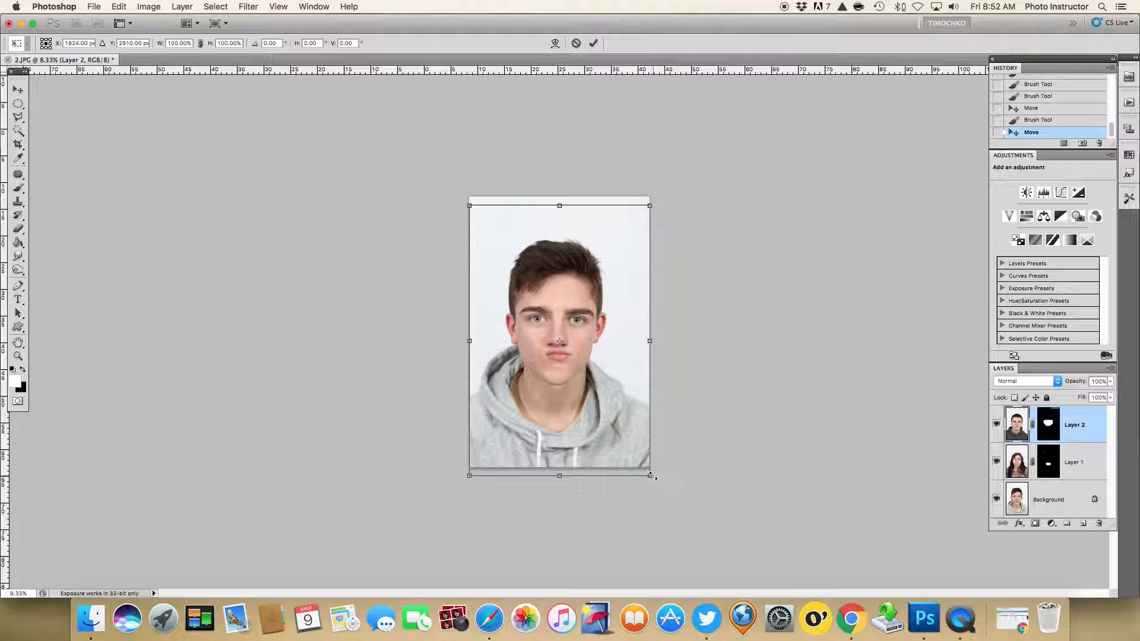
drag(651, 475, 608, 444)
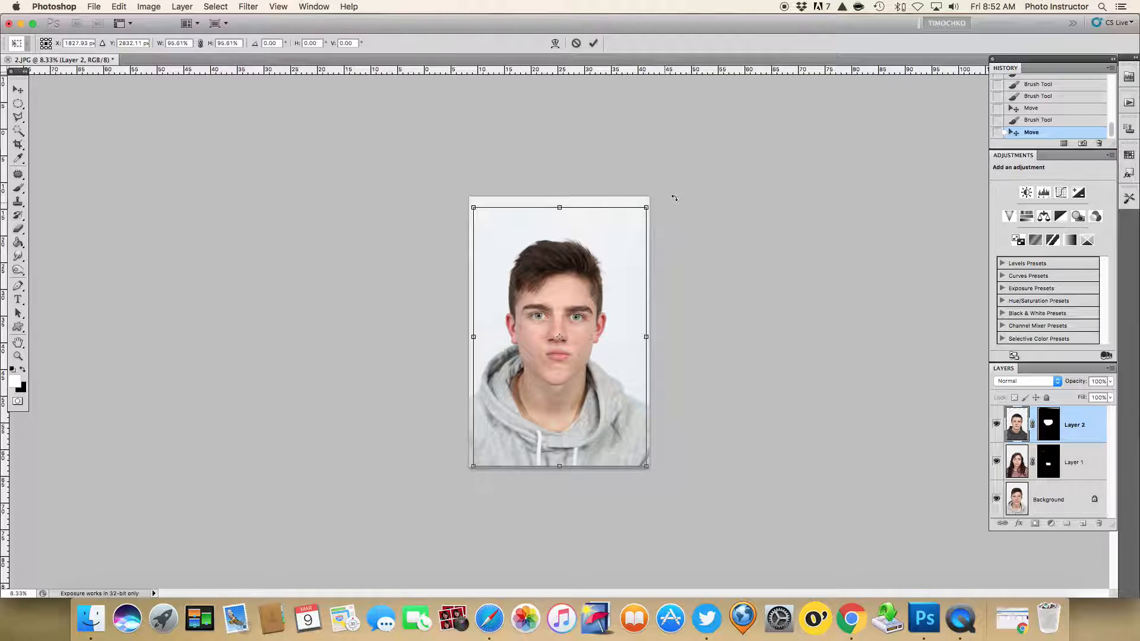
mouse_move(683, 180)
mouse_down()
mouse_move(715, 211)
mouse_move(611, 148)
mouse_move(705, 180)
mouse_move(693, 176)
mouse_up()
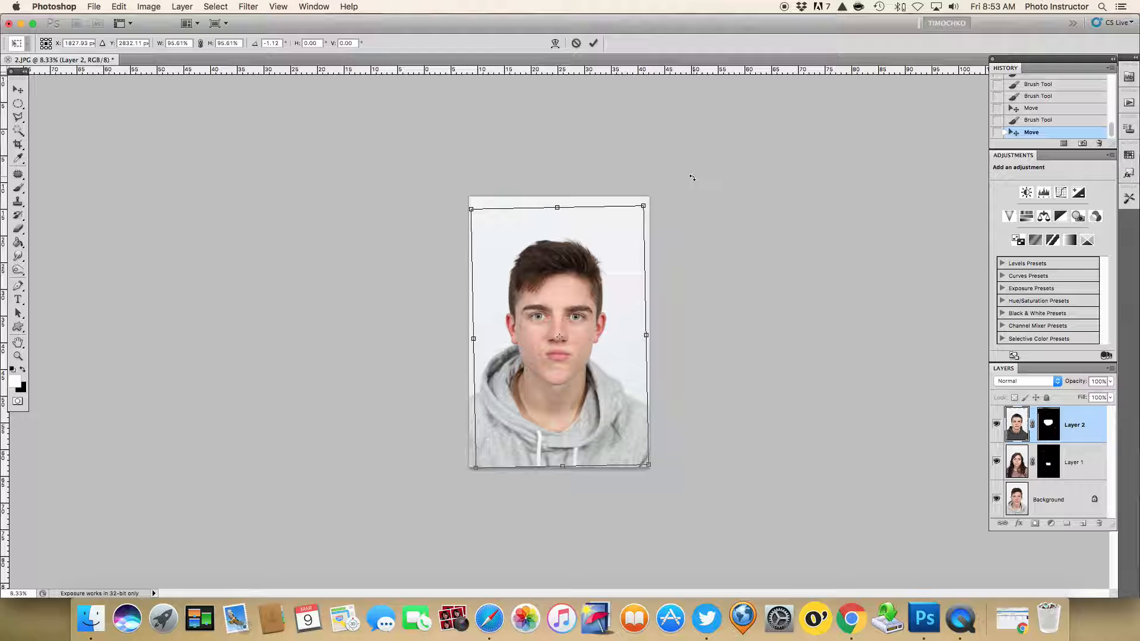
key(Return)
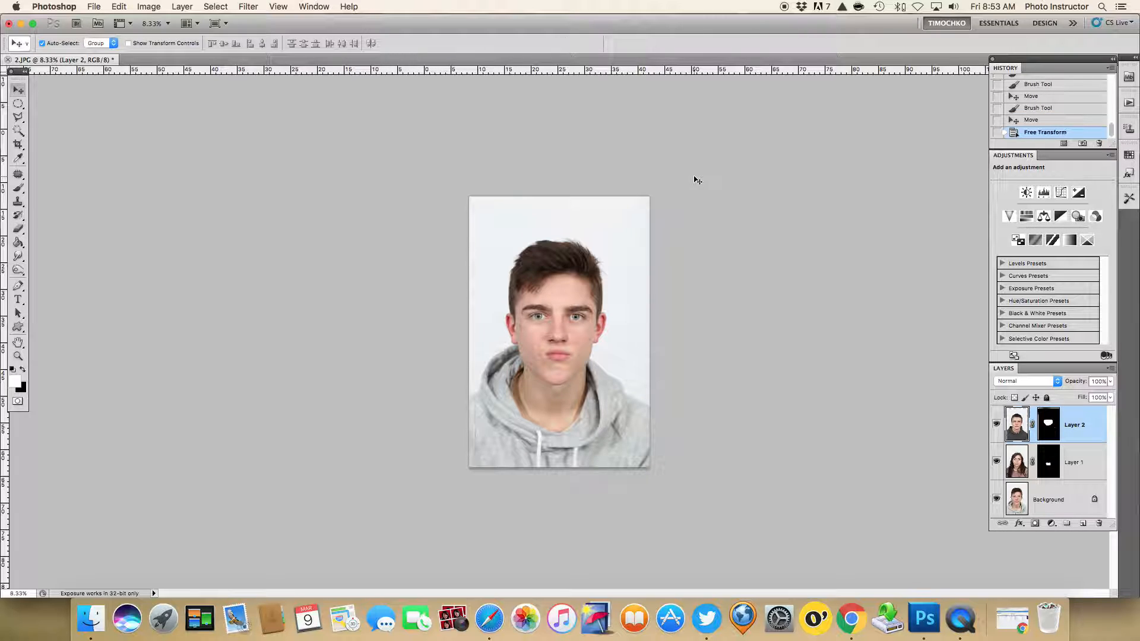
Step: Move Layer 1's mouth slightly down, and scale the layer proportionally to about 111.49% with Free Transform
click(1089, 469)
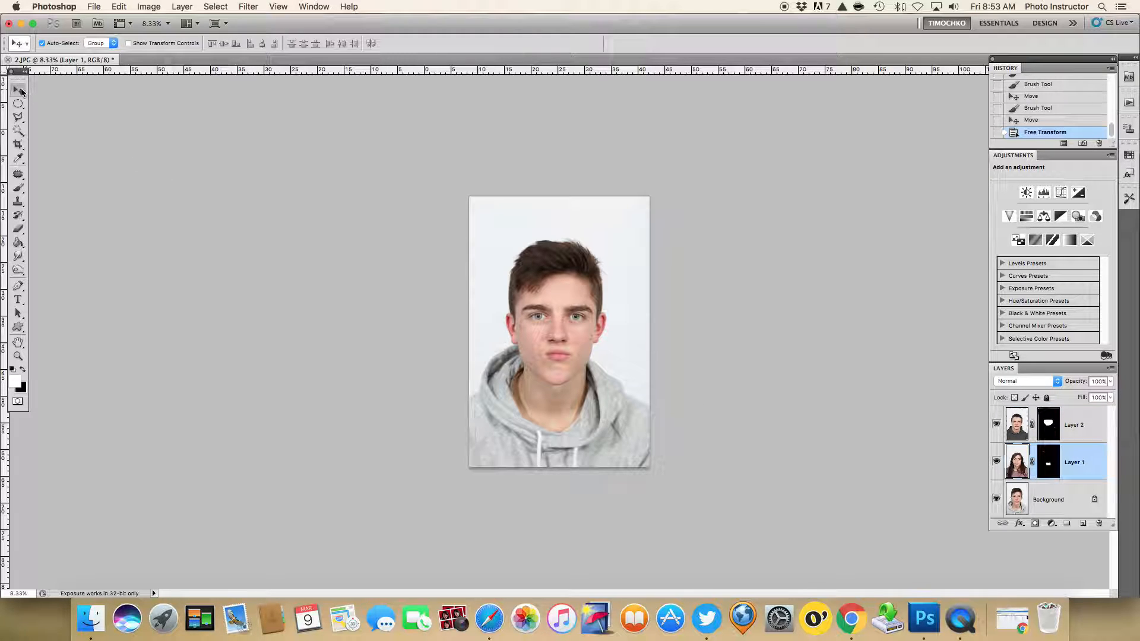
drag(558, 363, 559, 368)
key(super+t)
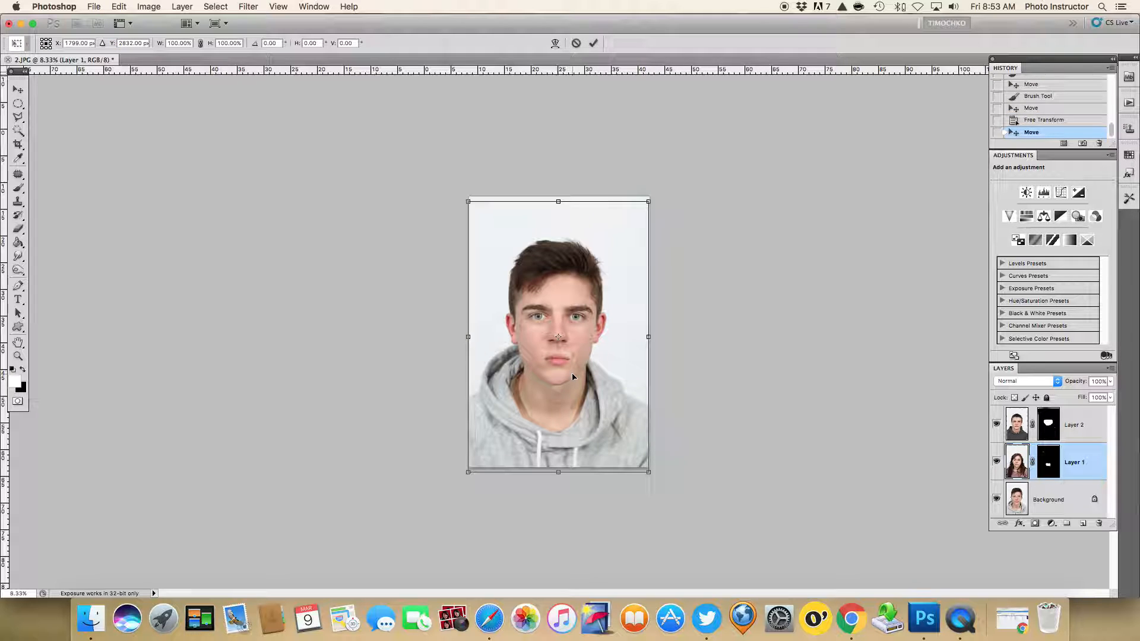
drag(651, 477, 672, 507)
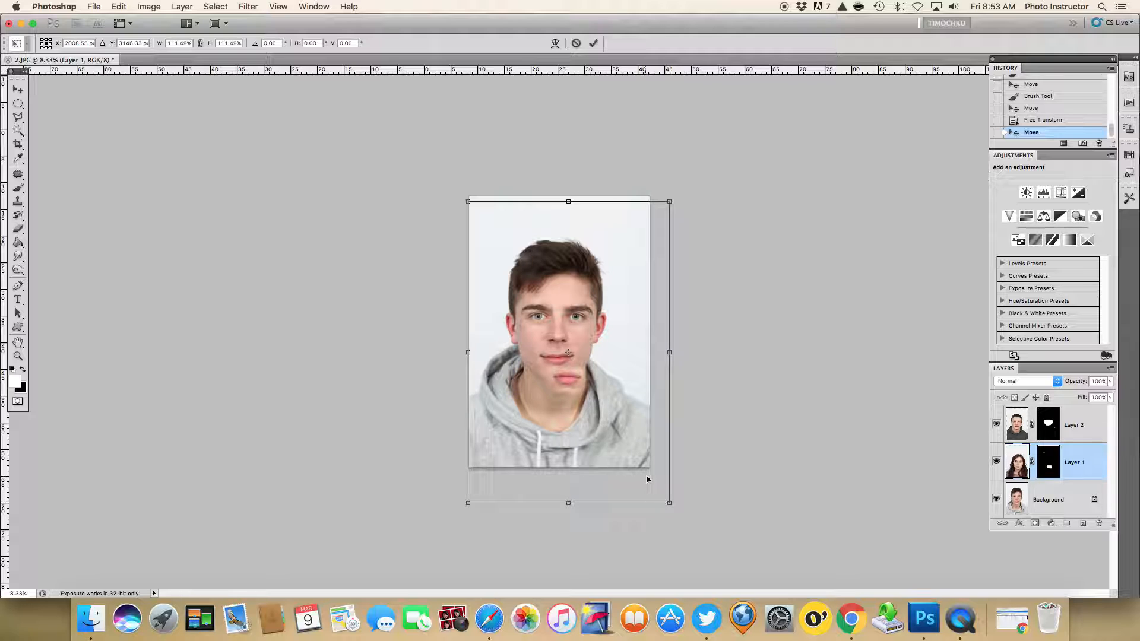
key(Return)
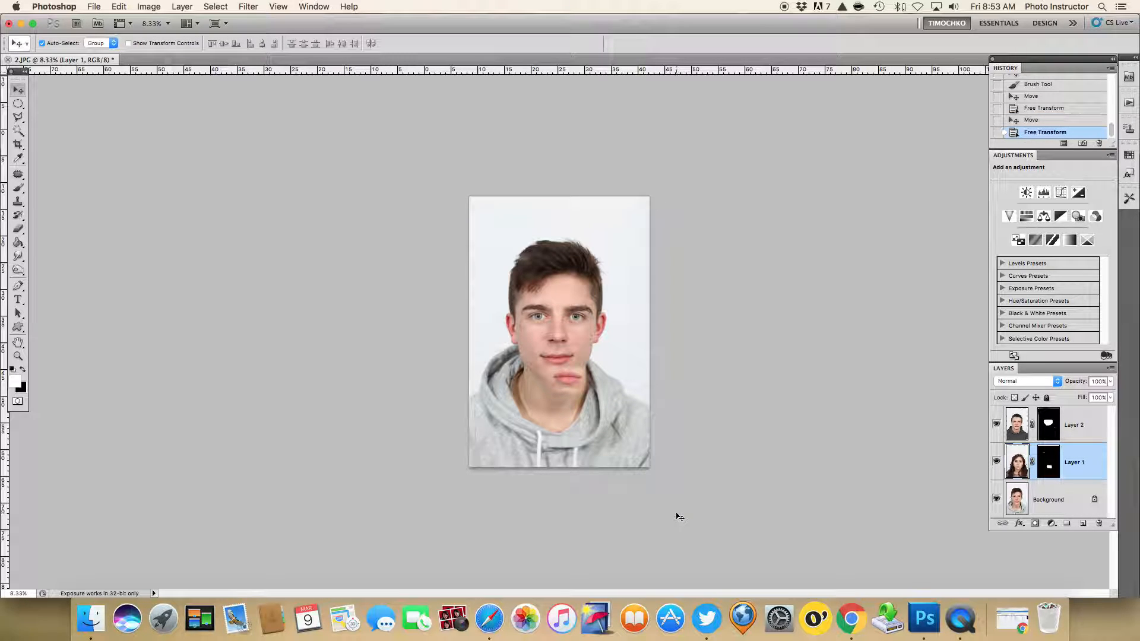
Step: Free-transform Layer 1 again, moving the enlarged mouth up beneath the nose and rotating it to about -1.84°
key(super+t)
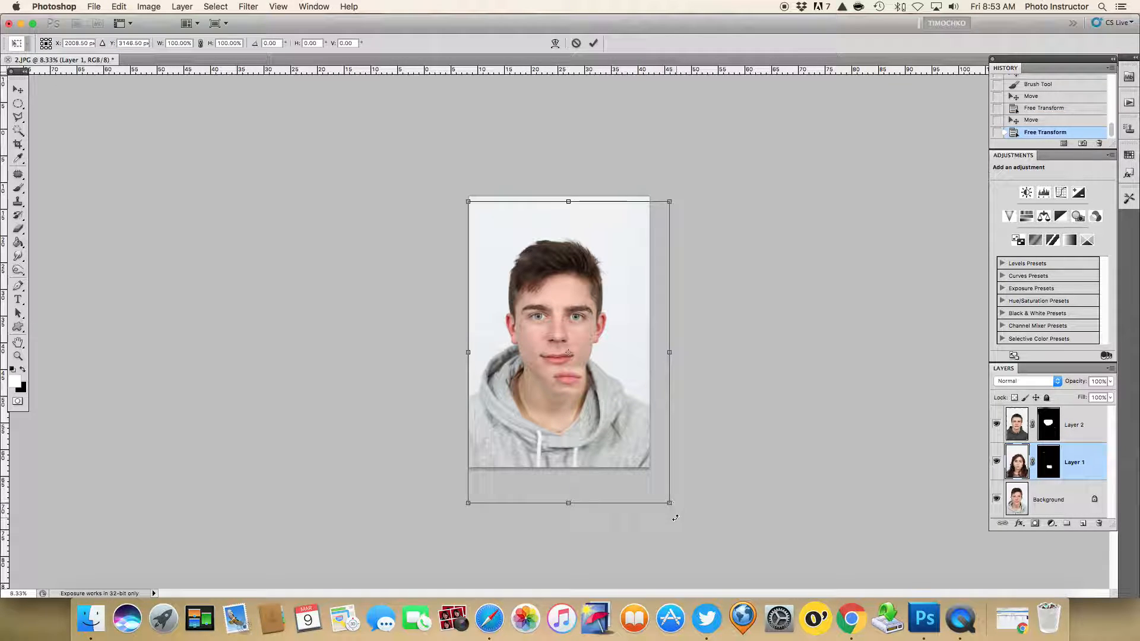
drag(682, 522, 621, 456)
key(Up)
key(Up)
key(Up)
key(Up)
key(Up)
key(Up)
key(Up)
key(Right)
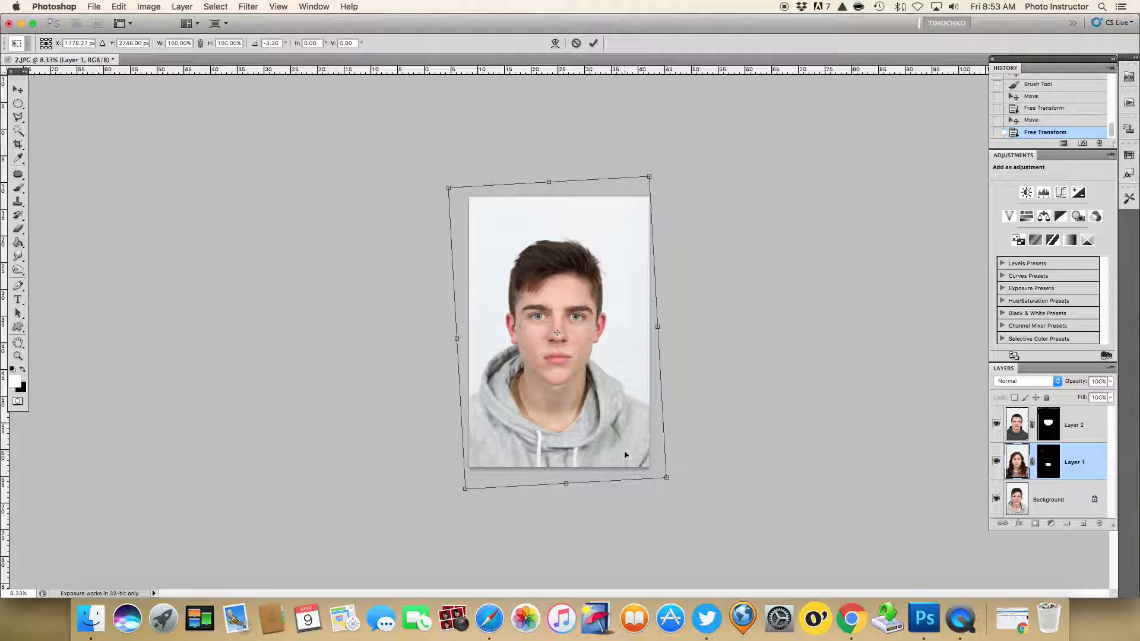
drag(679, 155, 684, 157)
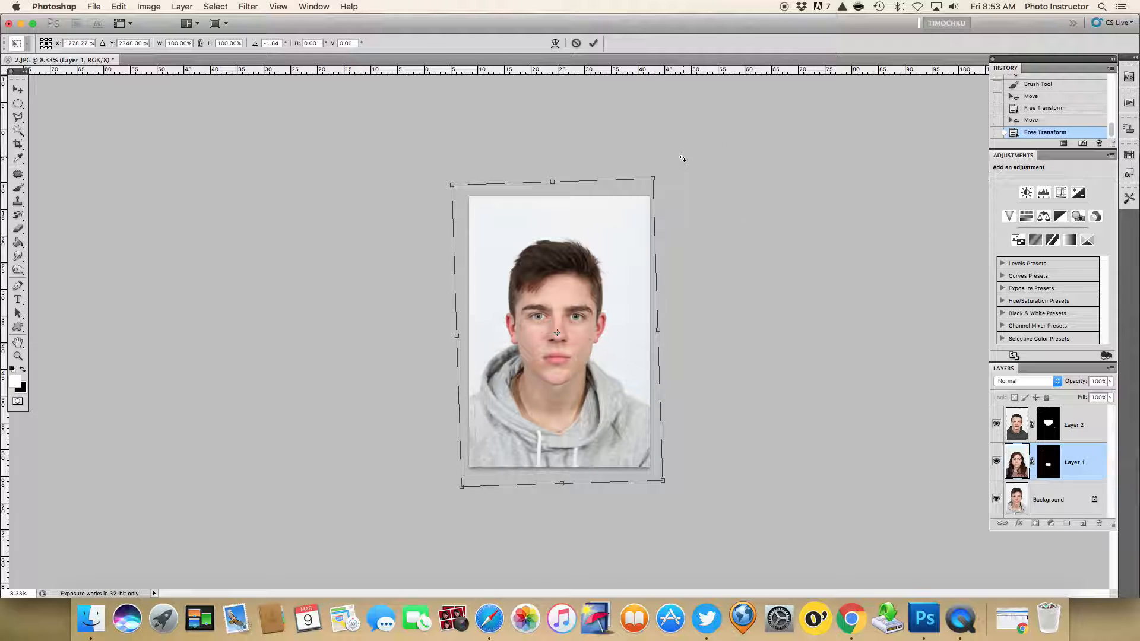
key(Return)
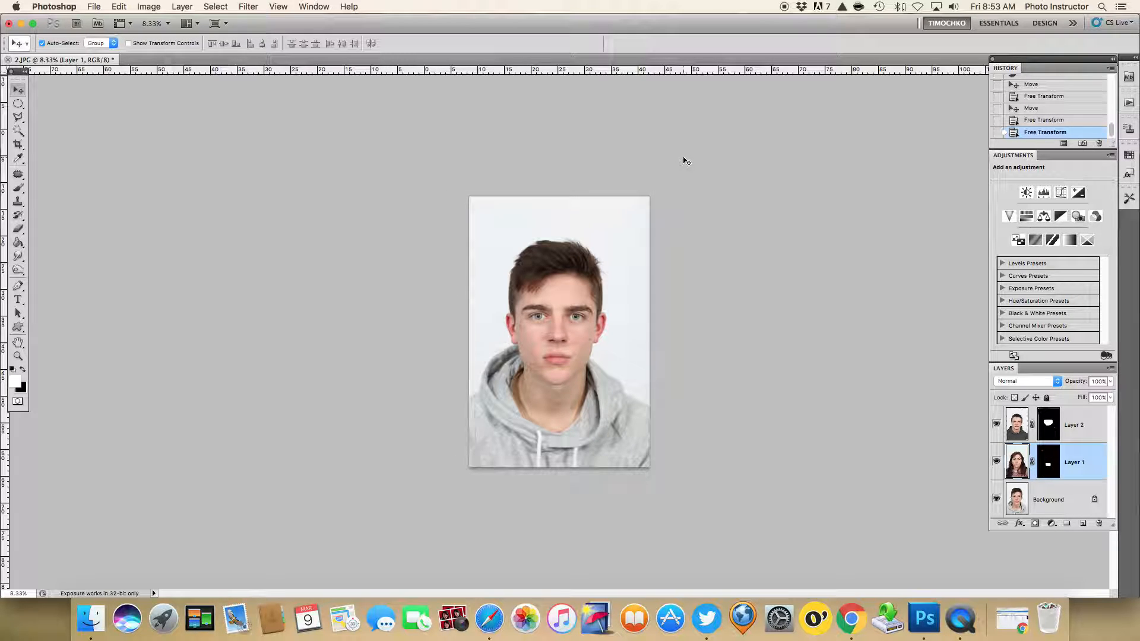
Step: Add a Black & White adjustment layer with default settings above Layer 2
key(super+equal)
key(super+equal)
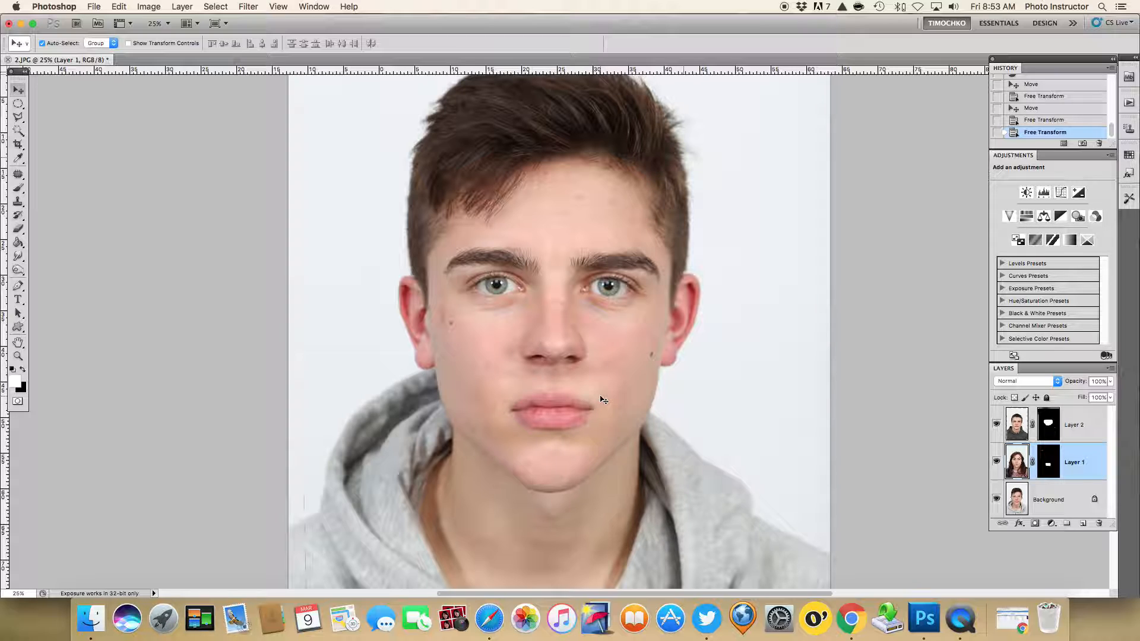
click(1087, 422)
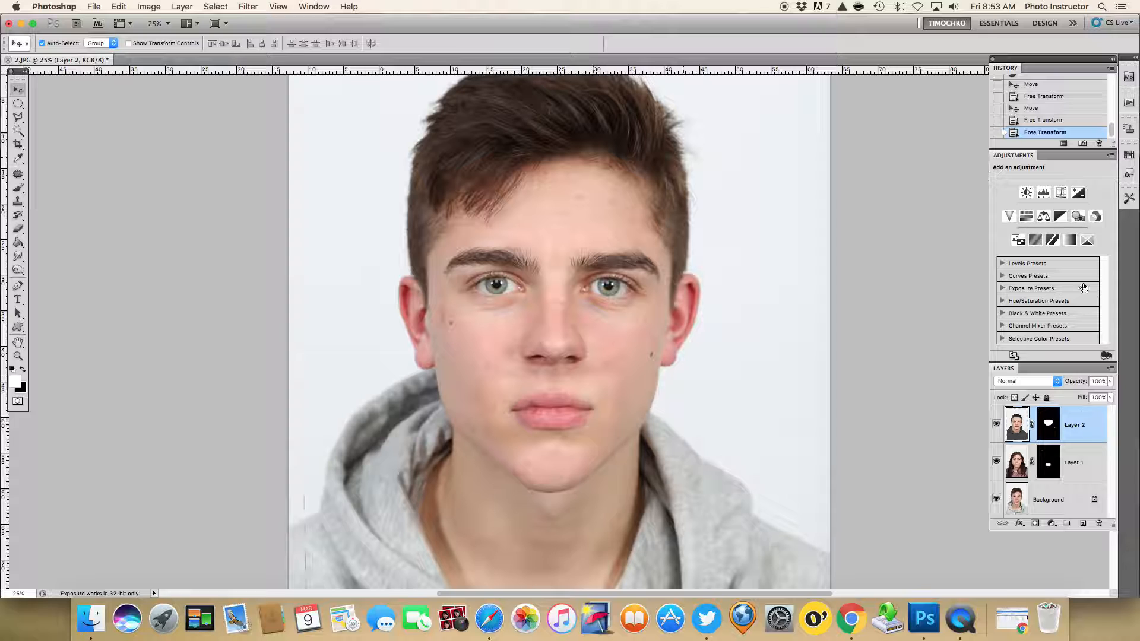
click(1061, 217)
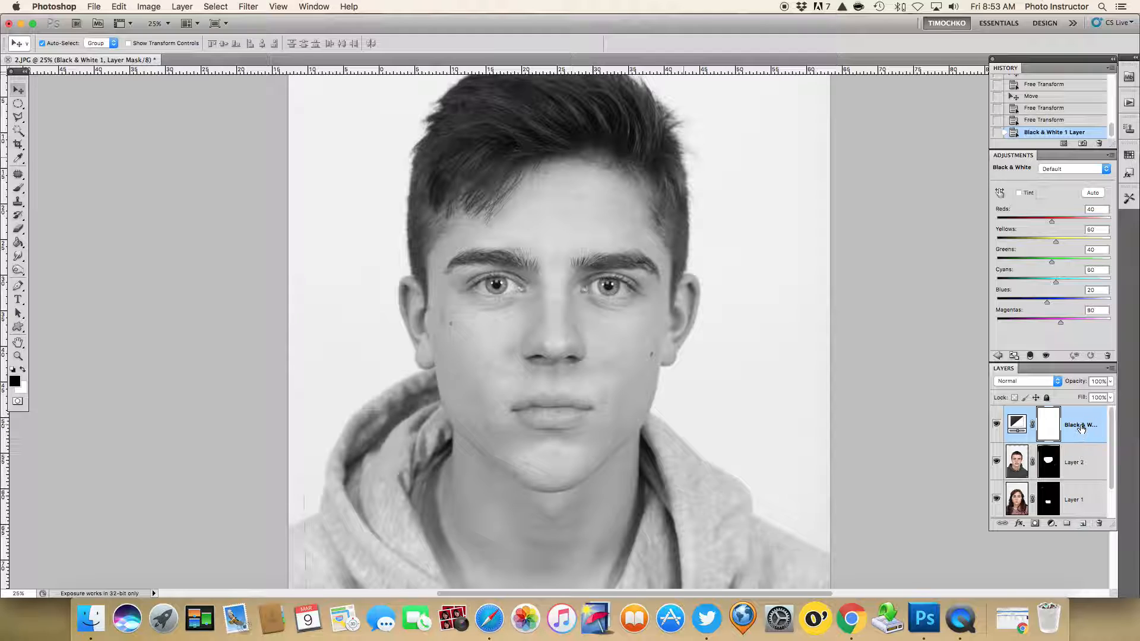
Step: Move the Black & White adjustment layer below Layer 2, and return it to the top of the layer stack
drag(1081, 425, 1081, 480)
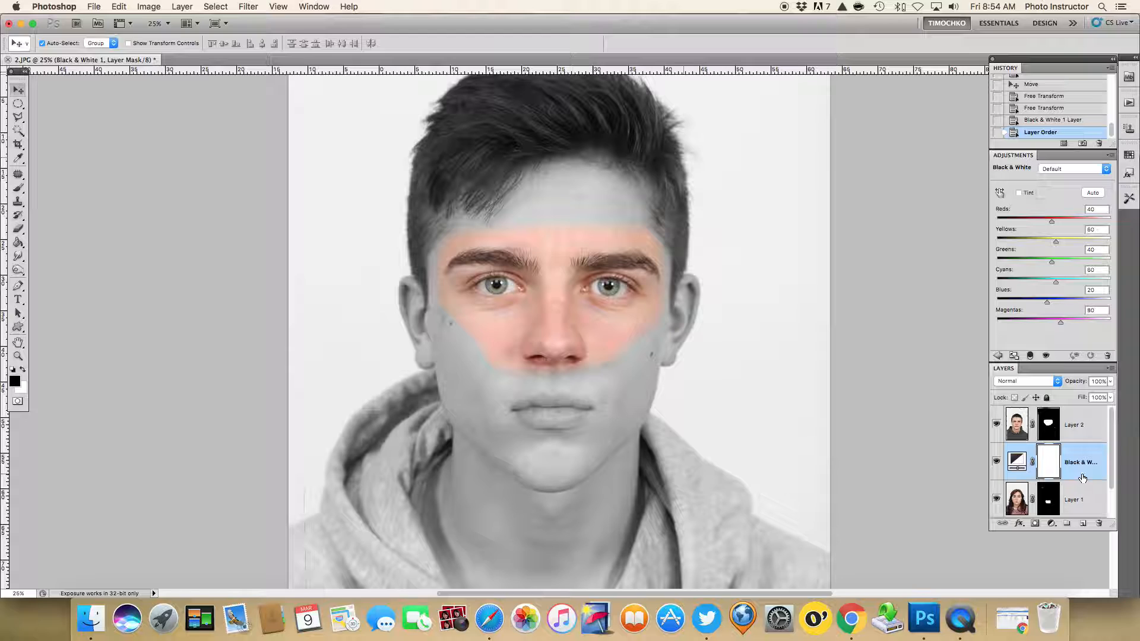
drag(1084, 472, 1086, 423)
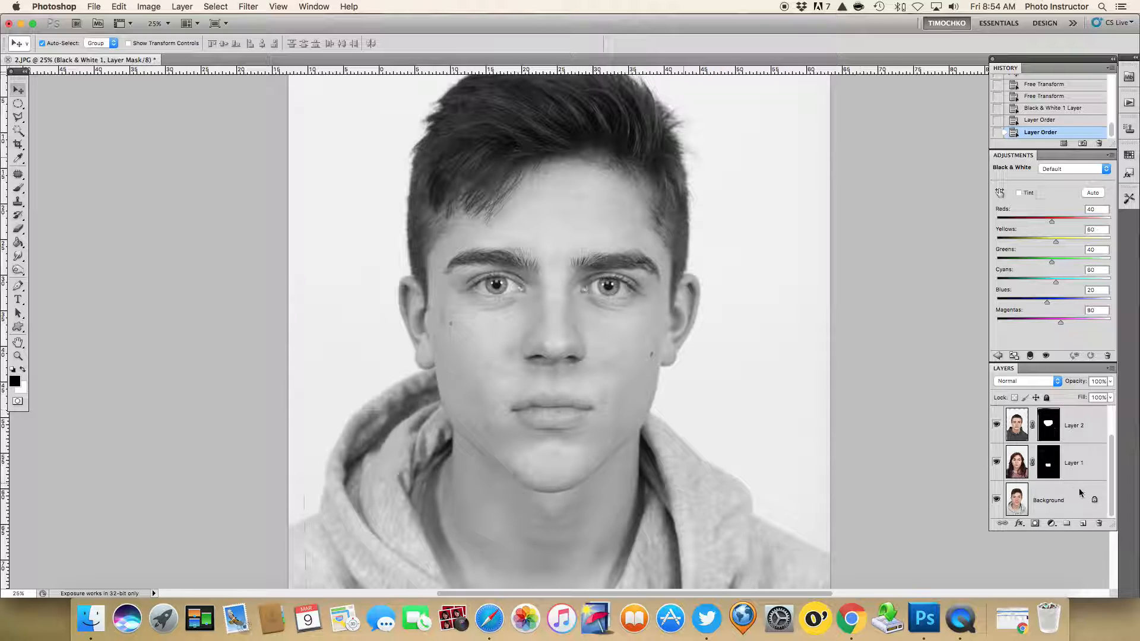
Step: Darken Layer 1's image with a Levels adjustment, setting the midtone input level to 0.87
click(1020, 465)
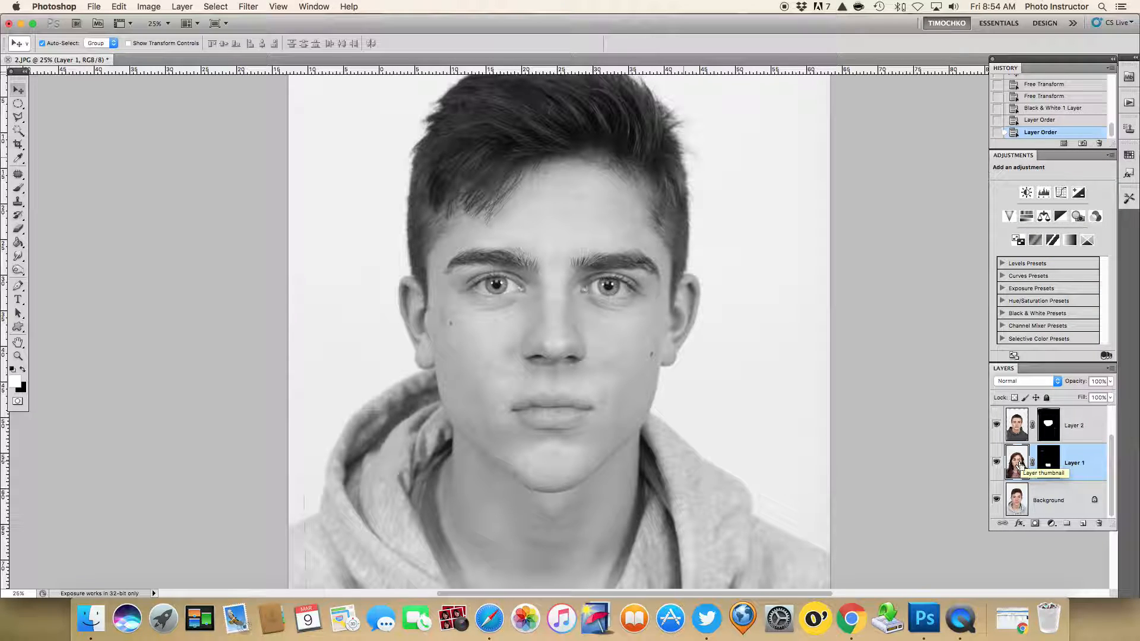
key(i)
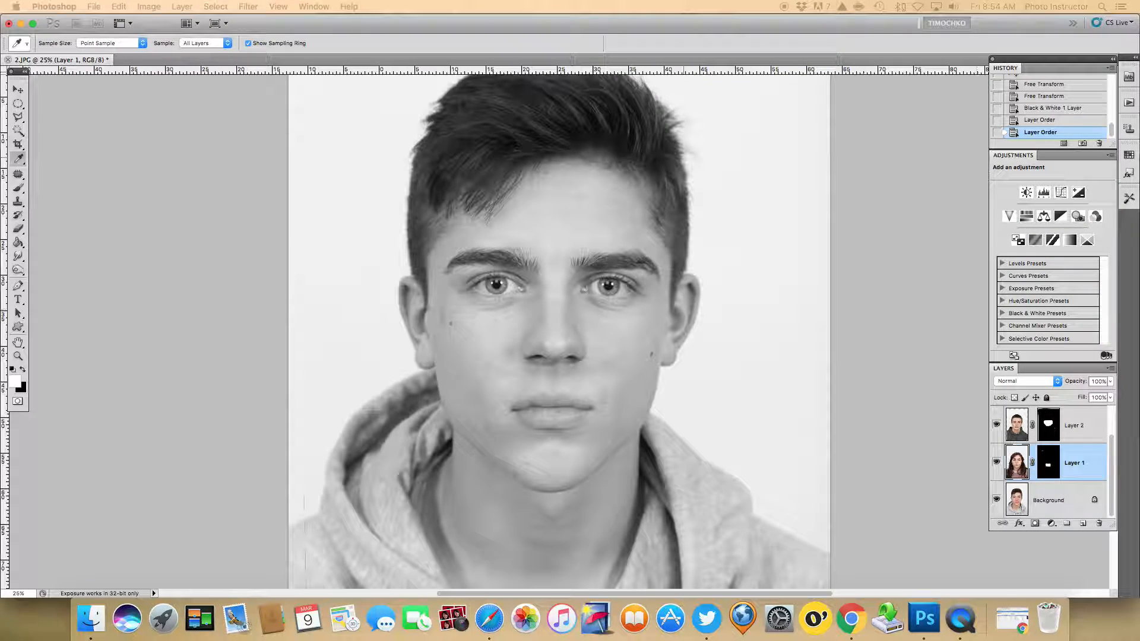
key(super+l)
drag(987, 247, 873, 112)
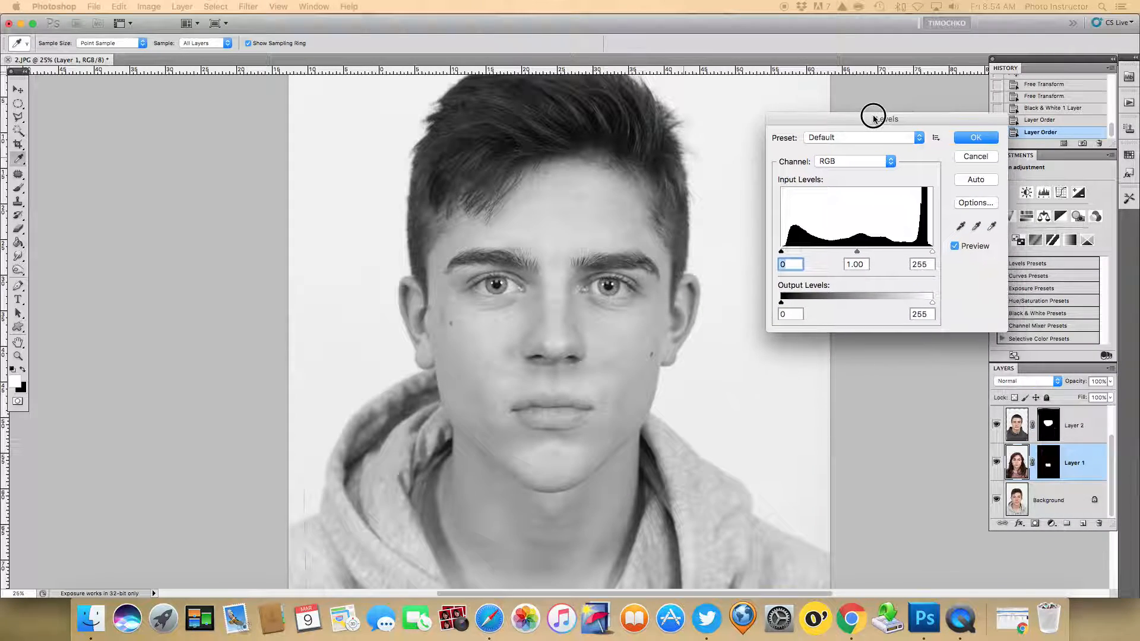
mouse_move(857, 254)
mouse_down()
mouse_move(878, 254)
mouse_move(849, 254)
mouse_move(878, 255)
mouse_move(864, 256)
mouse_up()
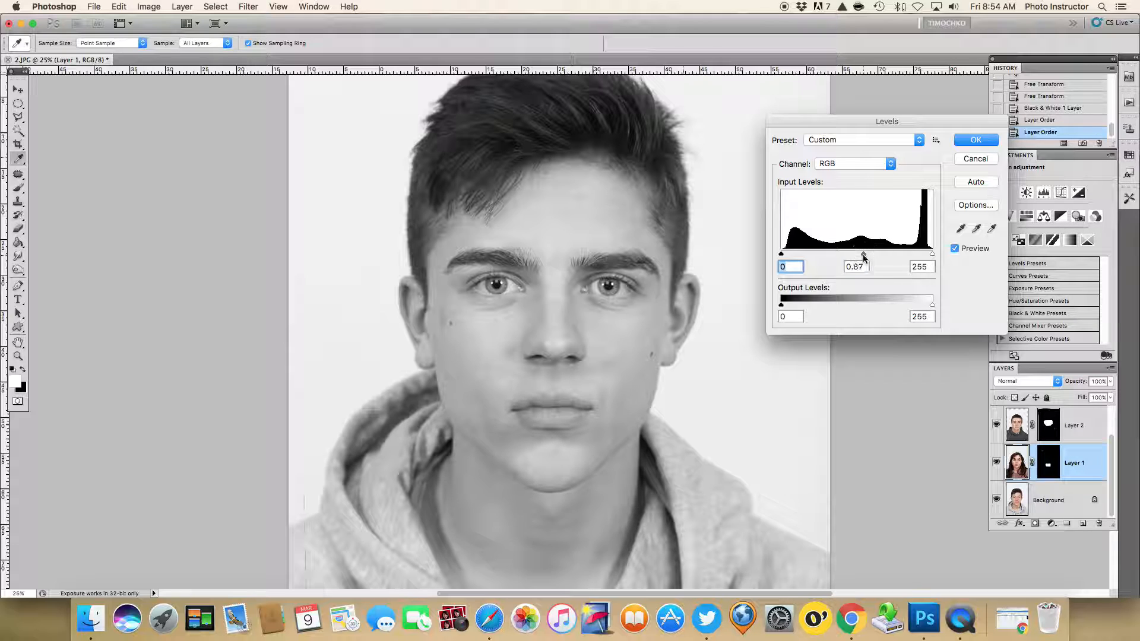
click(976, 139)
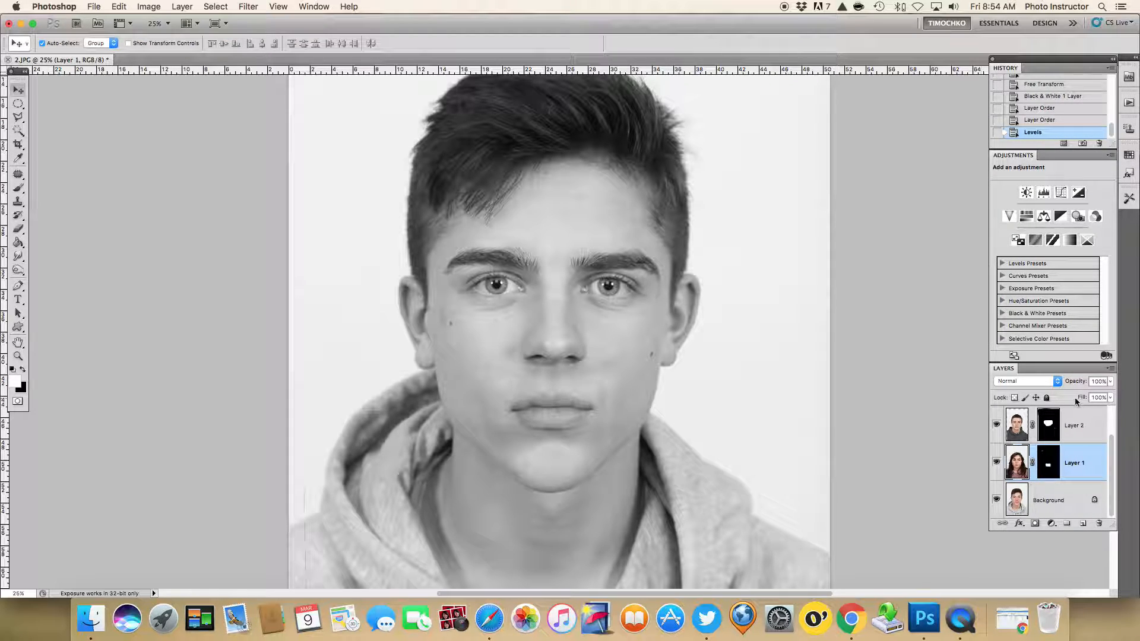
Step: Target Layer 1's mask with the Brush tool and reduce the brush size to 250 px for work around the mouth
click(1053, 473)
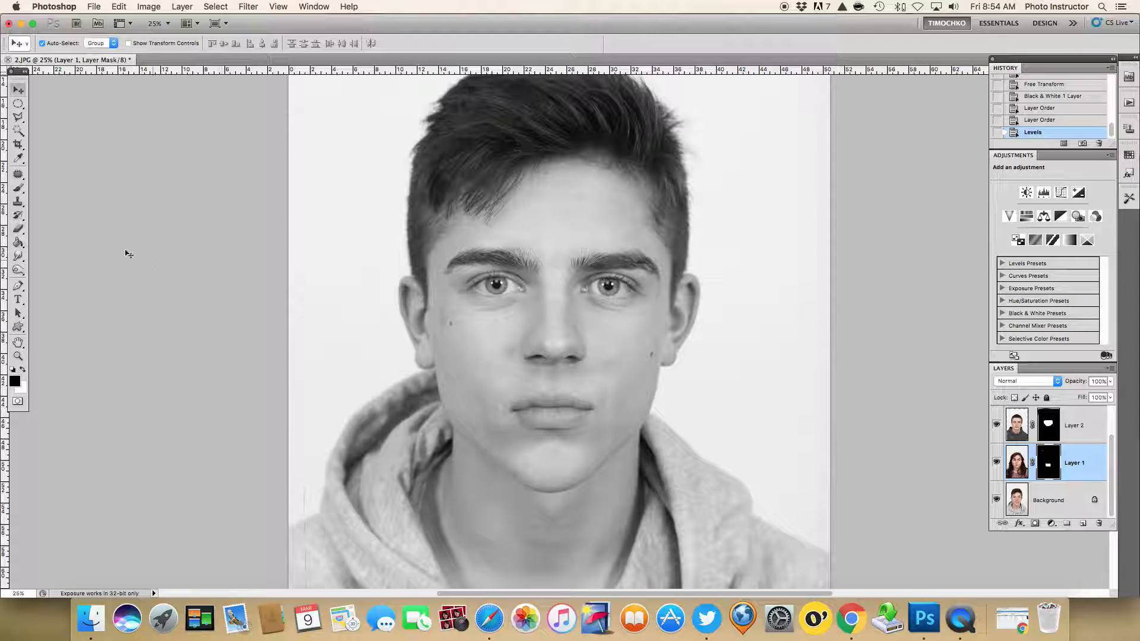
click(18, 189)
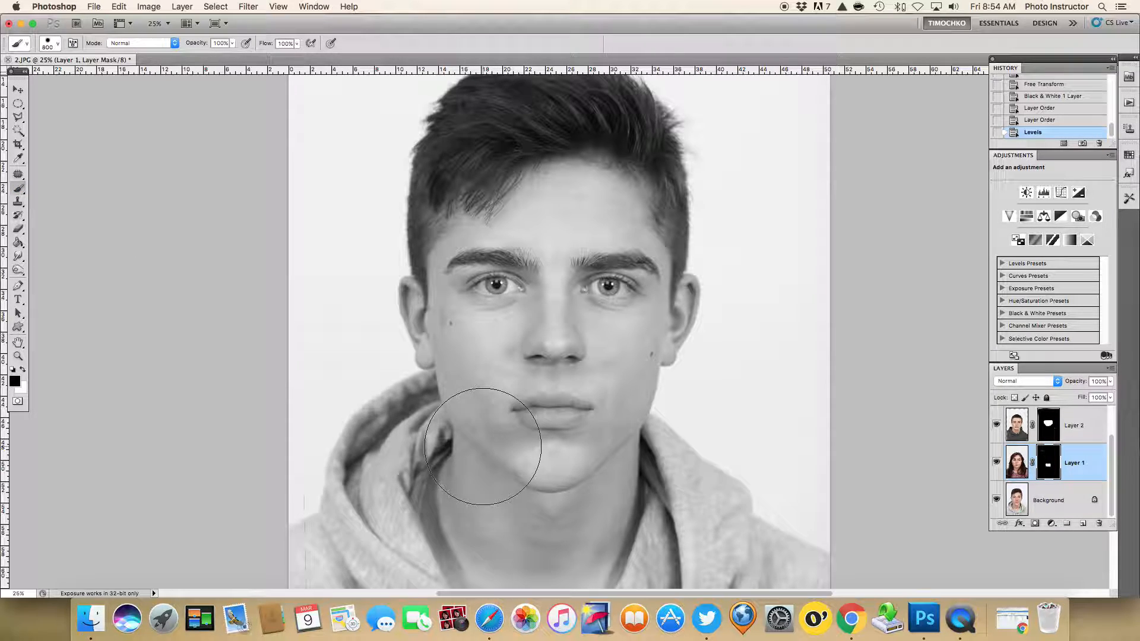
key(super+equal)
key(super+equal)
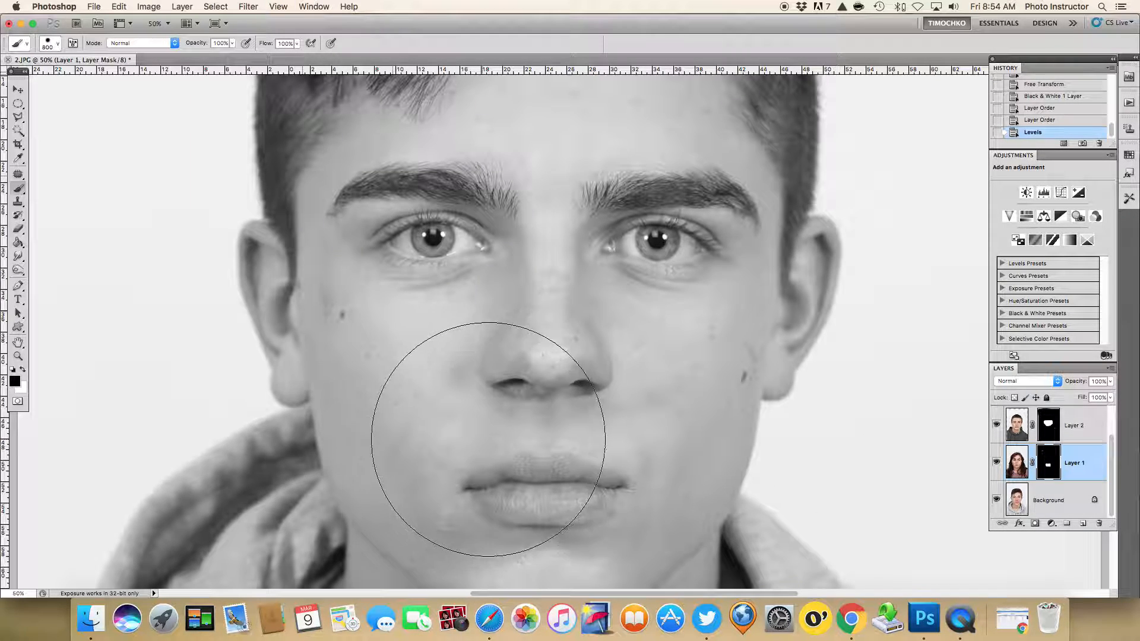
drag(538, 469, 490, 326)
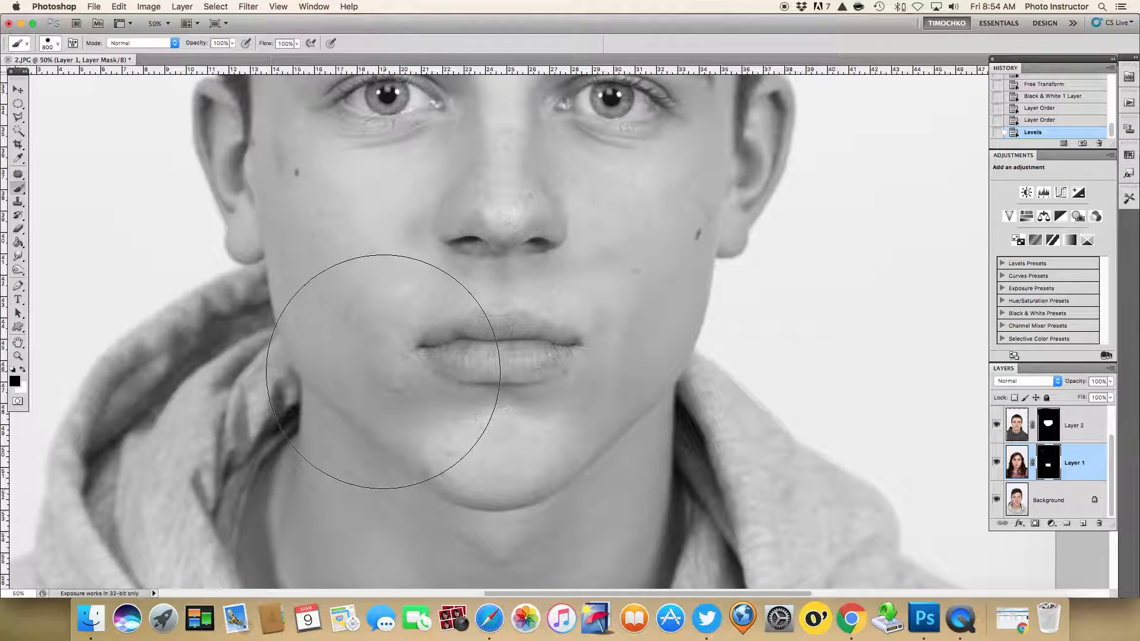
key(bracketleft)
key(bracketleft)
key(bracketleft)
key(bracketleft)
key(bracketleft)
key(bracketleft)
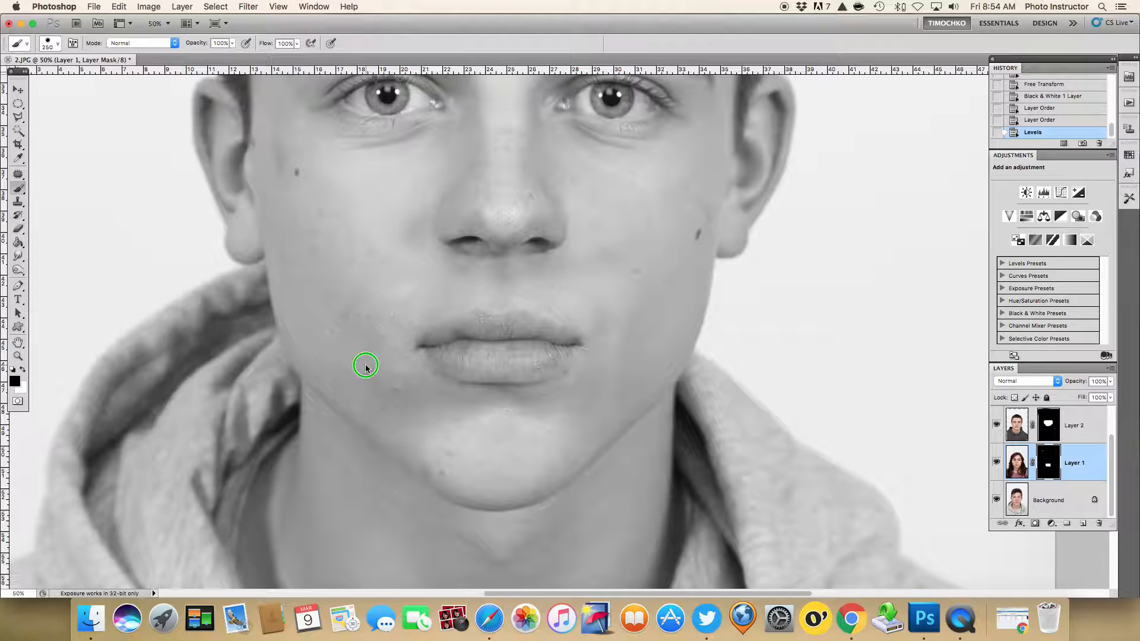
Step: Set the brush hardness to 0% and its opacity to 20%
right_click(368, 365)
drag(399, 414, 368, 414)
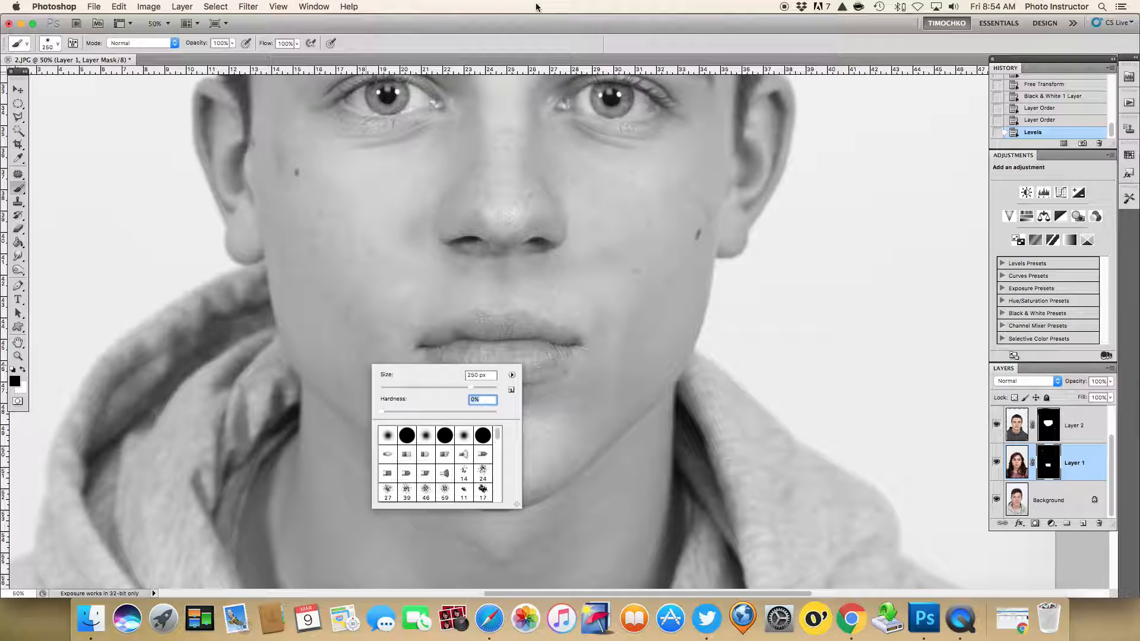
click(532, 25)
click(231, 43)
drag(236, 54, 187, 62)
Step: Paint black on Layer 1's mask to fade the skin around the mouth, hiding the Background while refining the edges and showing it again
drag(386, 313, 402, 287)
mouse_move(425, 415)
mouse_down()
mouse_move(540, 440)
mouse_move(618, 402)
mouse_move(637, 365)
mouse_move(616, 293)
mouse_move(567, 270)
mouse_up()
click(997, 500)
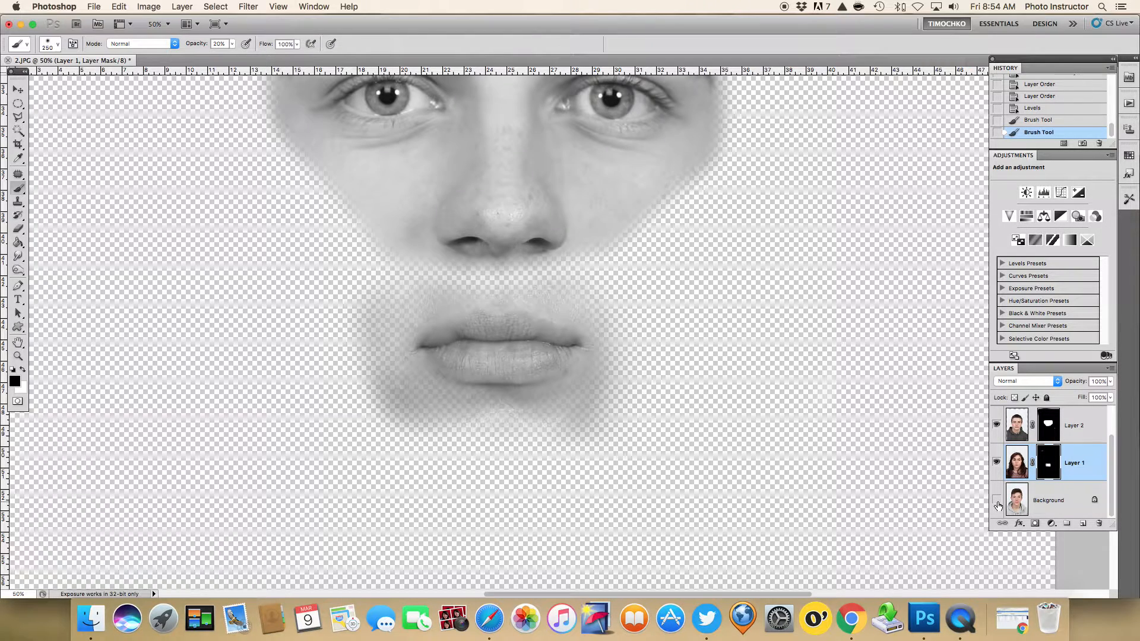
mouse_move(472, 437)
mouse_down()
mouse_move(379, 414)
mouse_move(376, 310)
mouse_up()
mouse_move(491, 269)
mouse_down()
mouse_move(474, 281)
mouse_move(417, 277)
mouse_move(566, 278)
mouse_move(617, 302)
mouse_move(634, 331)
mouse_move(625, 390)
mouse_move(522, 433)
mouse_up()
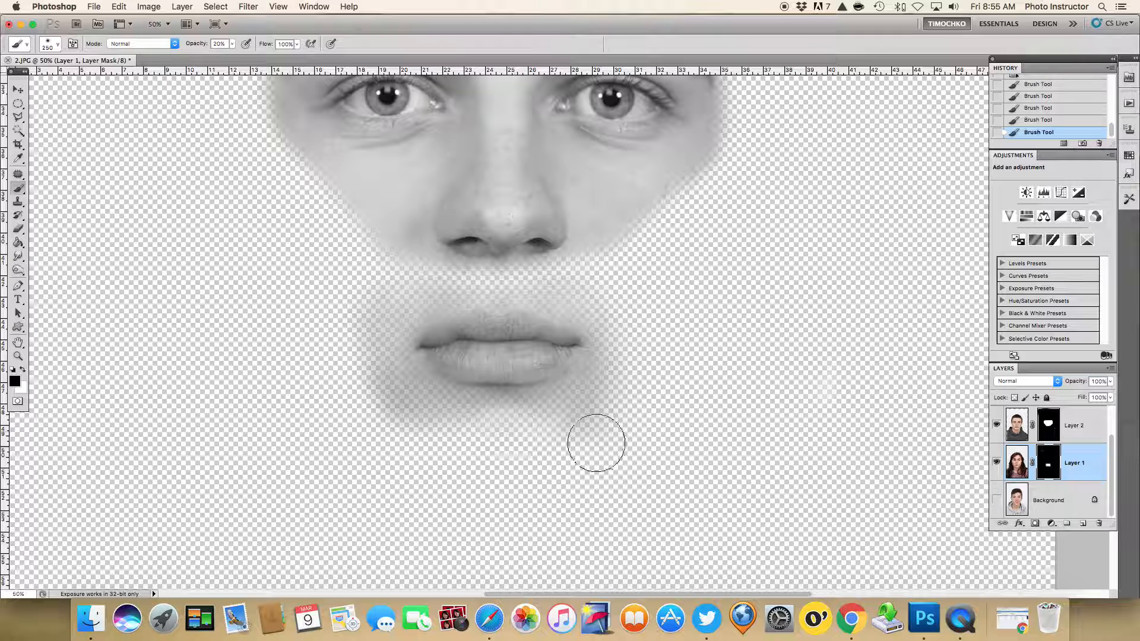
click(997, 502)
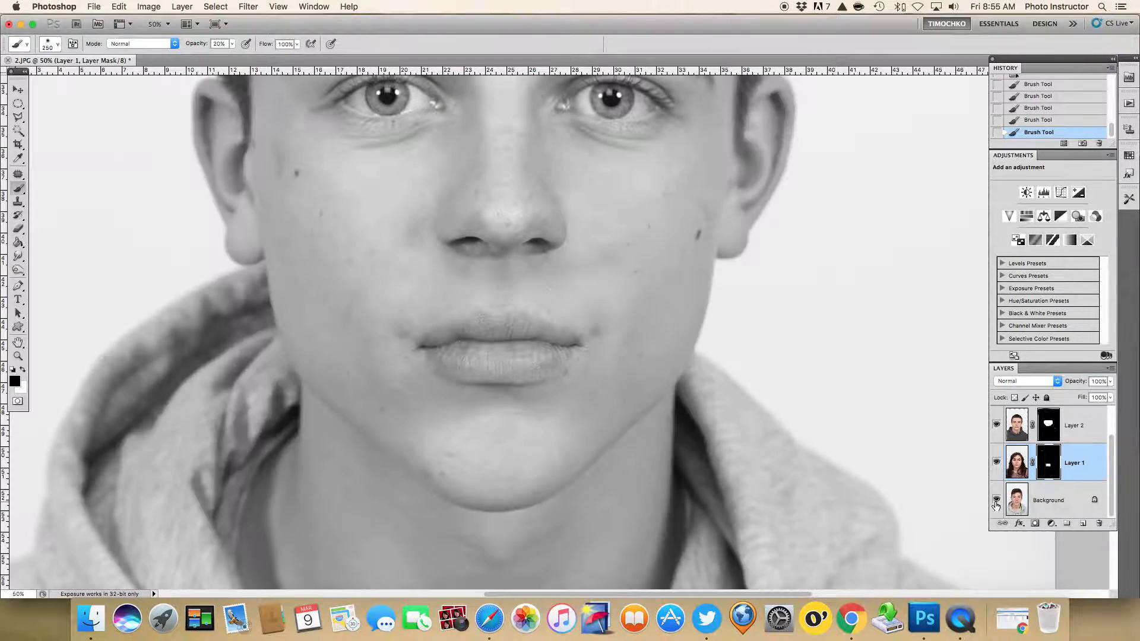
Step: Paint white on Layer 1's mask at both corners of the mouth to restore them
click(23, 370)
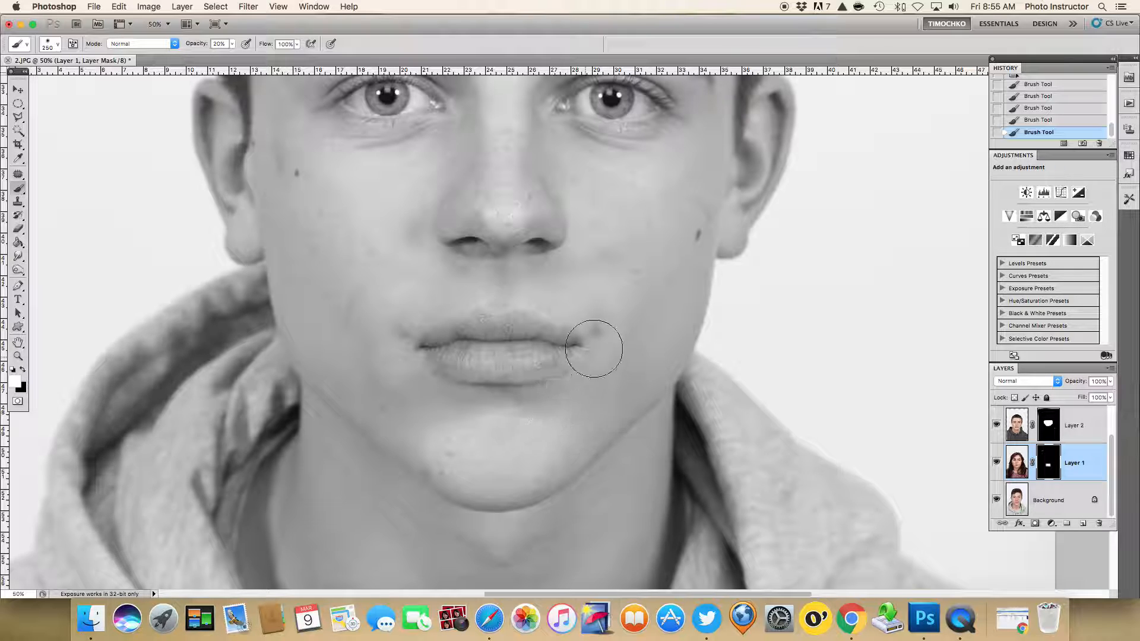
click(582, 339)
click(583, 337)
click(587, 339)
click(590, 339)
click(590, 339)
click(415, 332)
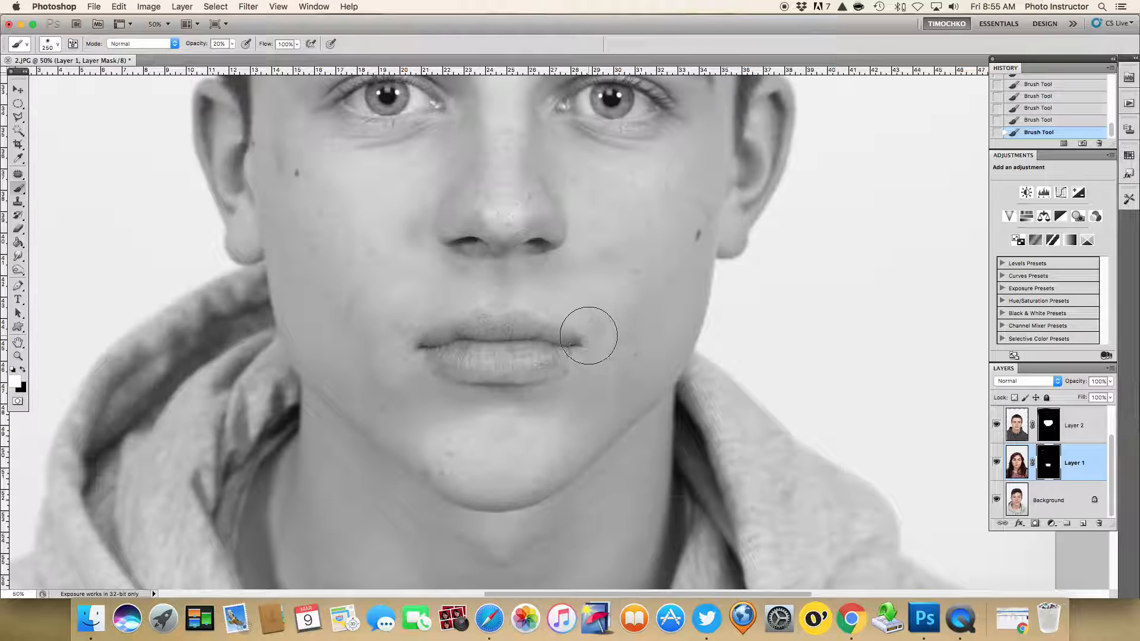
Step: Paint black on Layer 2's mask to soften its edges around the forehead, temples and cheeks
click(1050, 426)
scroll(801, 357, down, 2)
scroll(802, 359, up, 2)
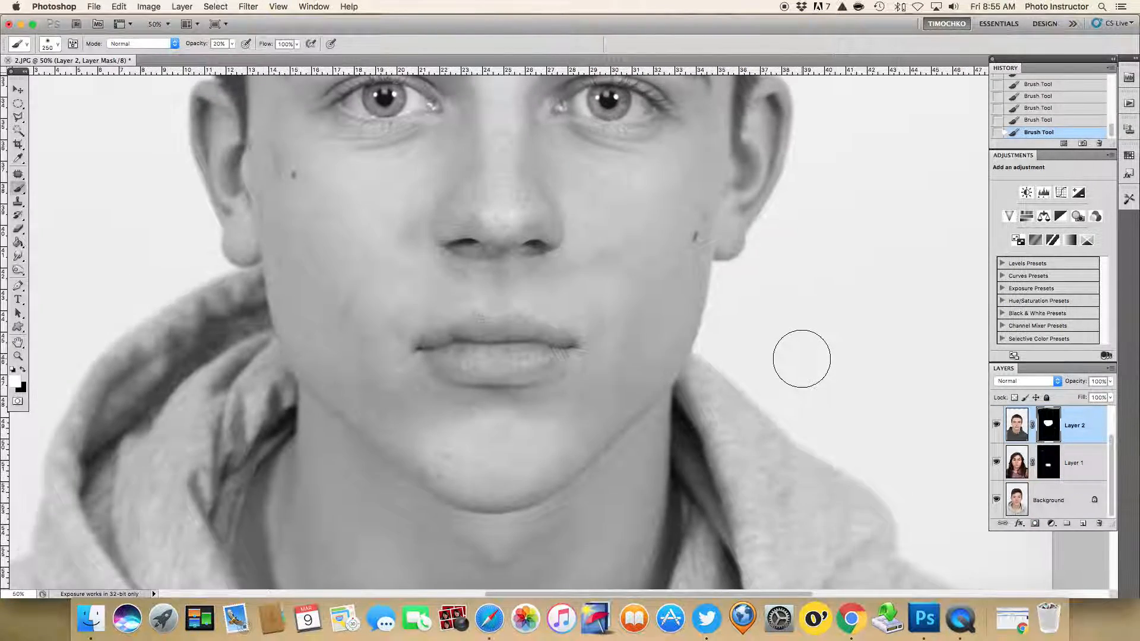
scroll(801, 359, up, 5)
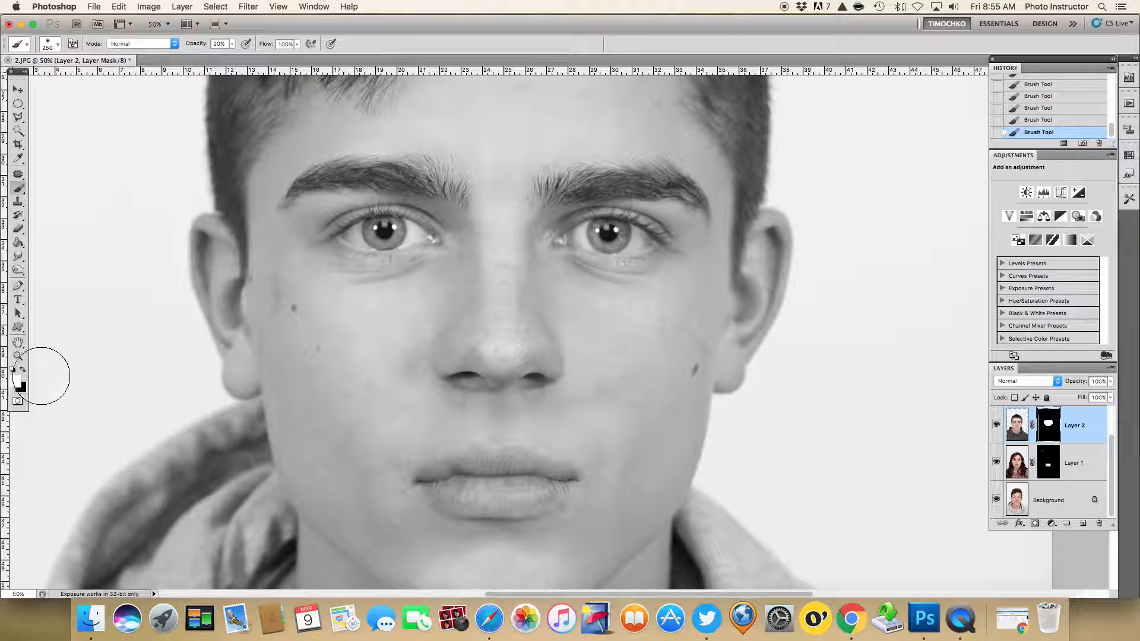
scroll(44, 375, up, 4)
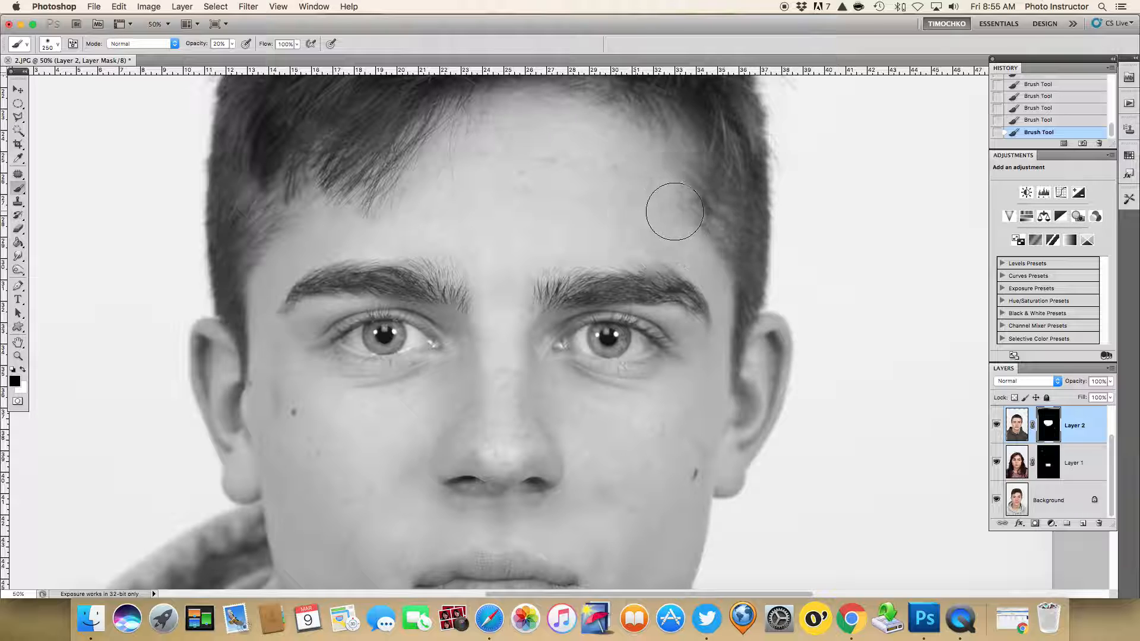
mouse_move(256, 238)
mouse_down()
mouse_move(245, 370)
mouse_move(260, 431)
mouse_move(324, 484)
mouse_move(365, 490)
mouse_move(371, 456)
mouse_move(328, 483)
mouse_move(382, 458)
mouse_up()
Step: Paint white on Layer 2's mask to restore both nostrils, hiding Layer 1 and the Background to refine the area
click(23, 371)
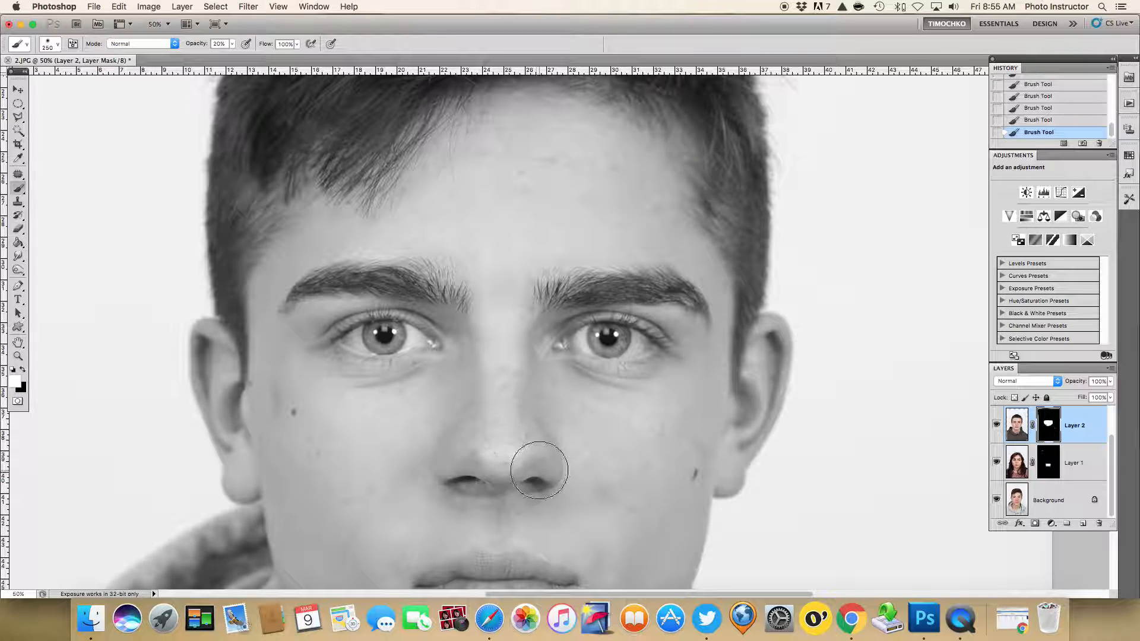
drag(542, 469, 544, 473)
click(538, 472)
click(464, 473)
click(997, 498)
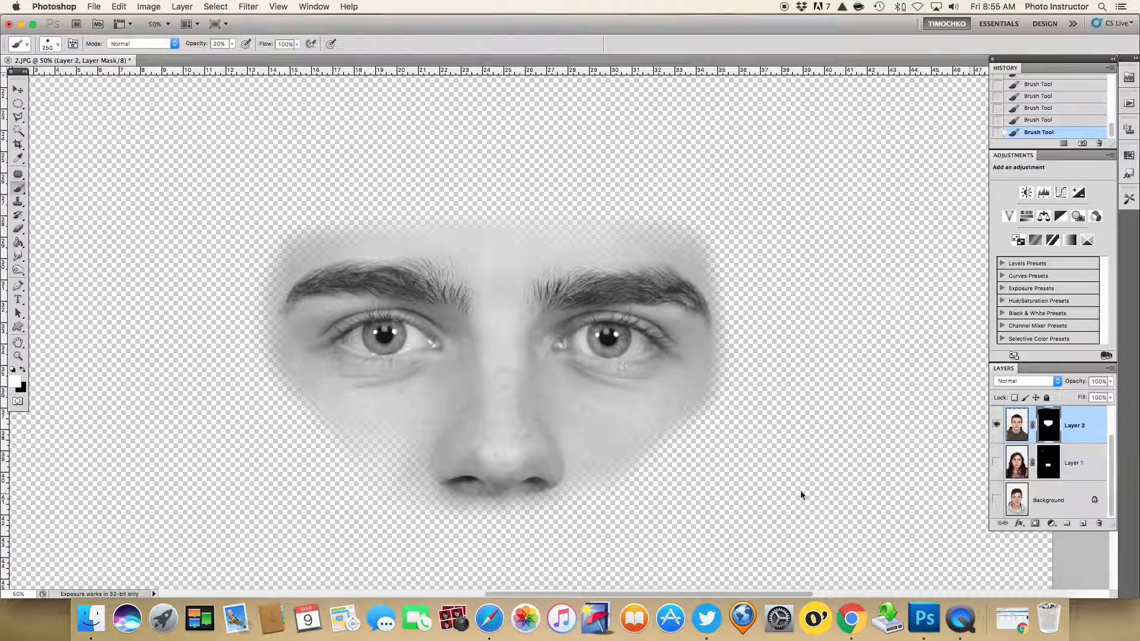
click(447, 470)
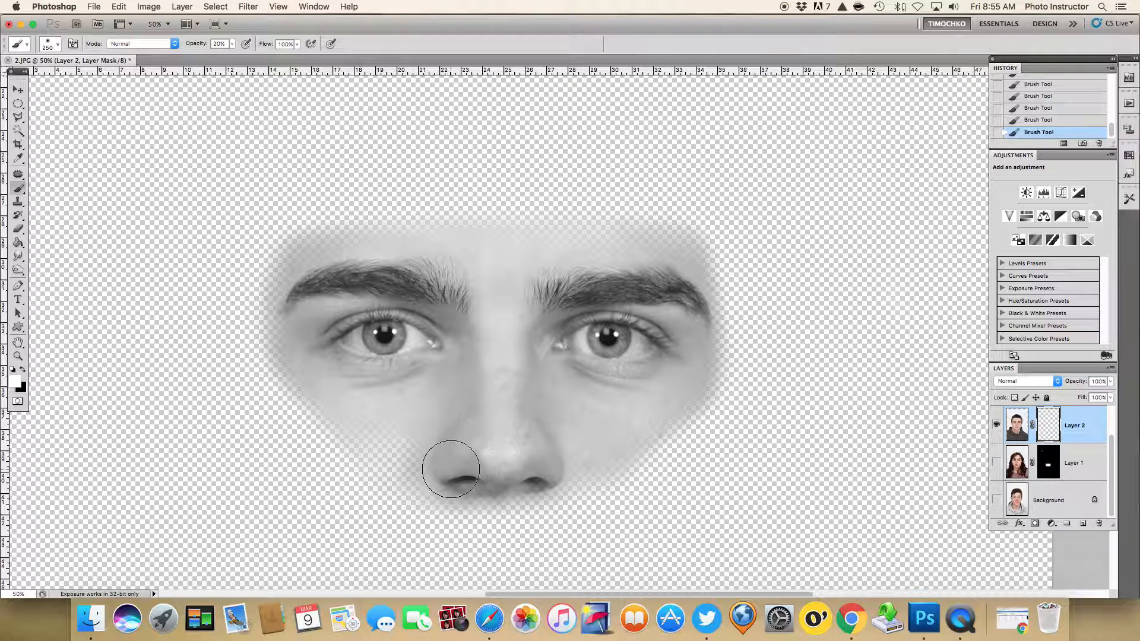
click(528, 471)
drag(528, 471, 541, 469)
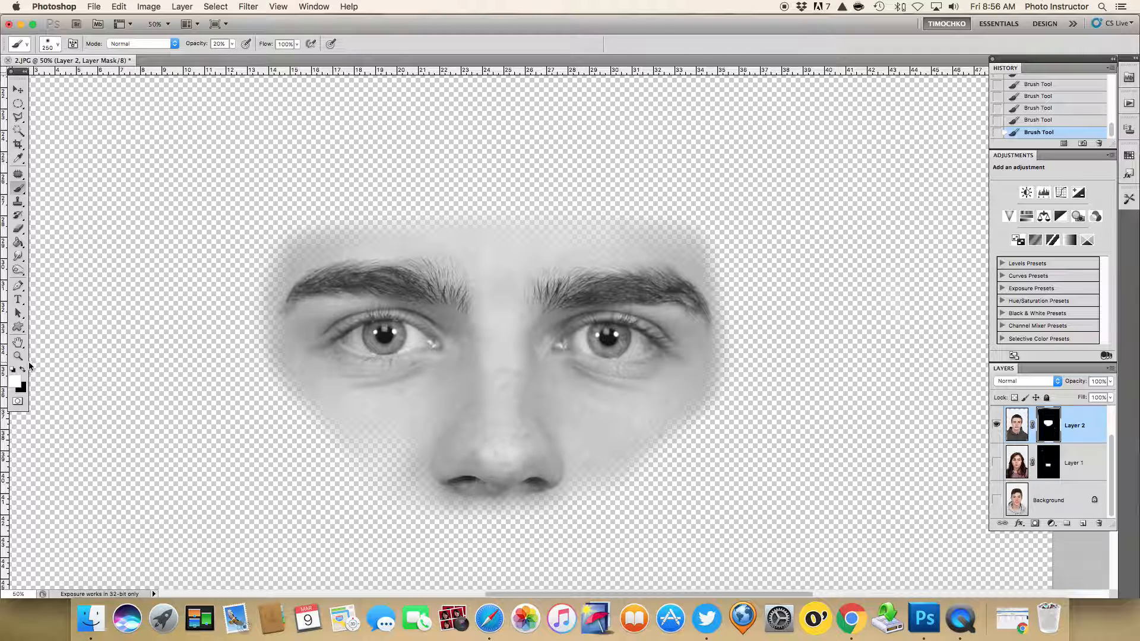
Step: Fade the upper forehead edge of Layer 2's mask with black, and show Layer 1 and the Background again
click(498, 231)
click(511, 231)
click(998, 462)
click(997, 501)
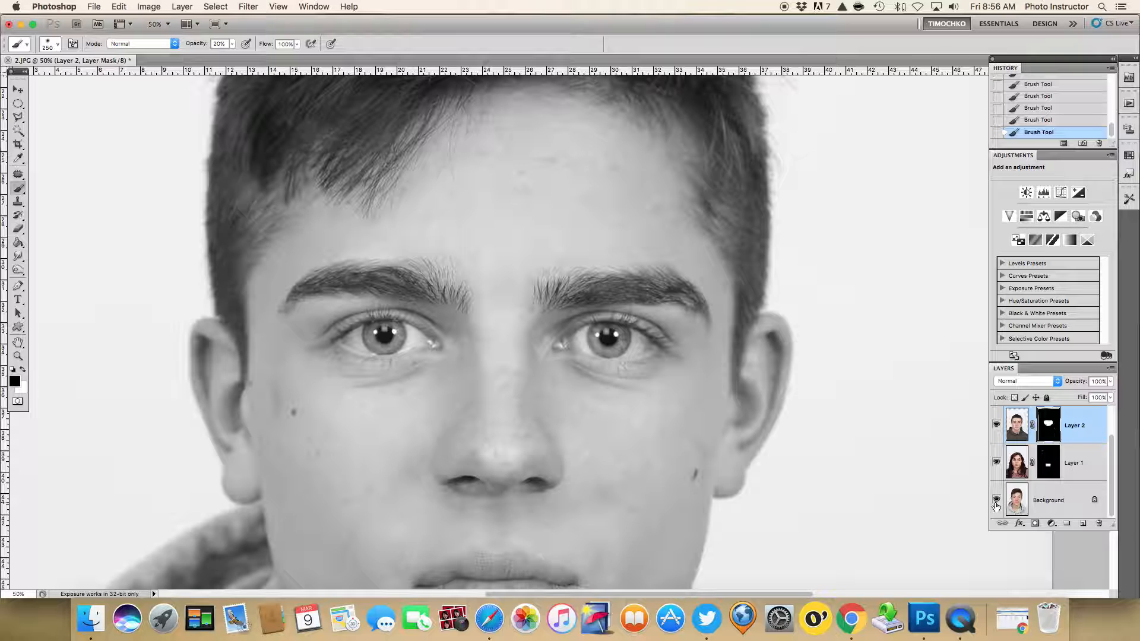
Step: Add a Levels adjustment layer above Layer 2 and lower its white input level to 230
key(super+minus)
key(super+minus)
key(super+minus)
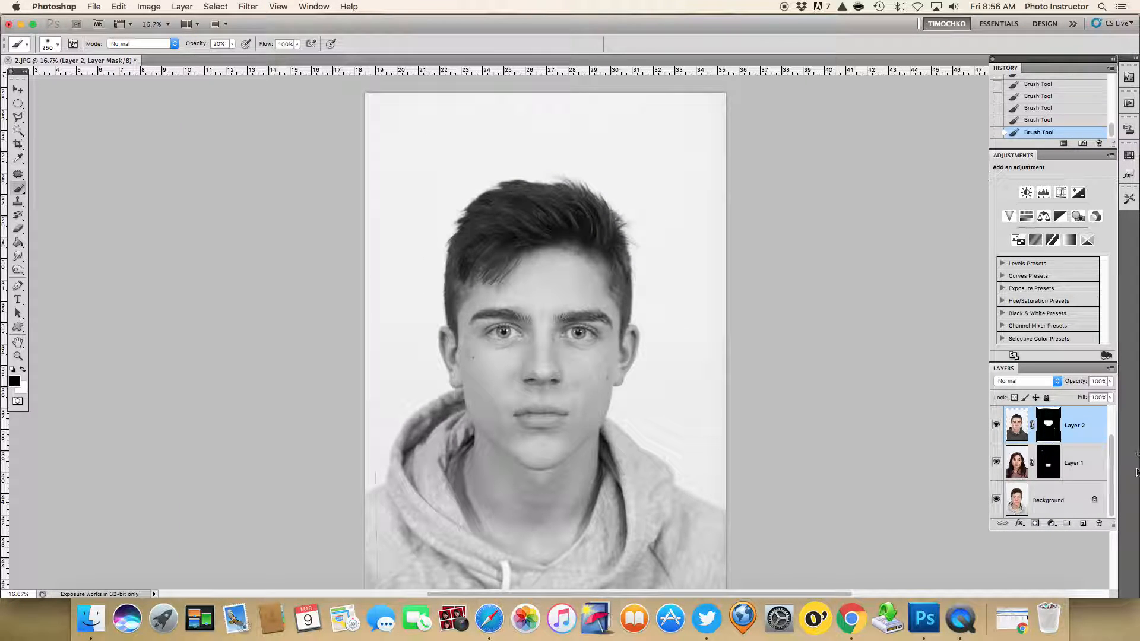
click(1043, 193)
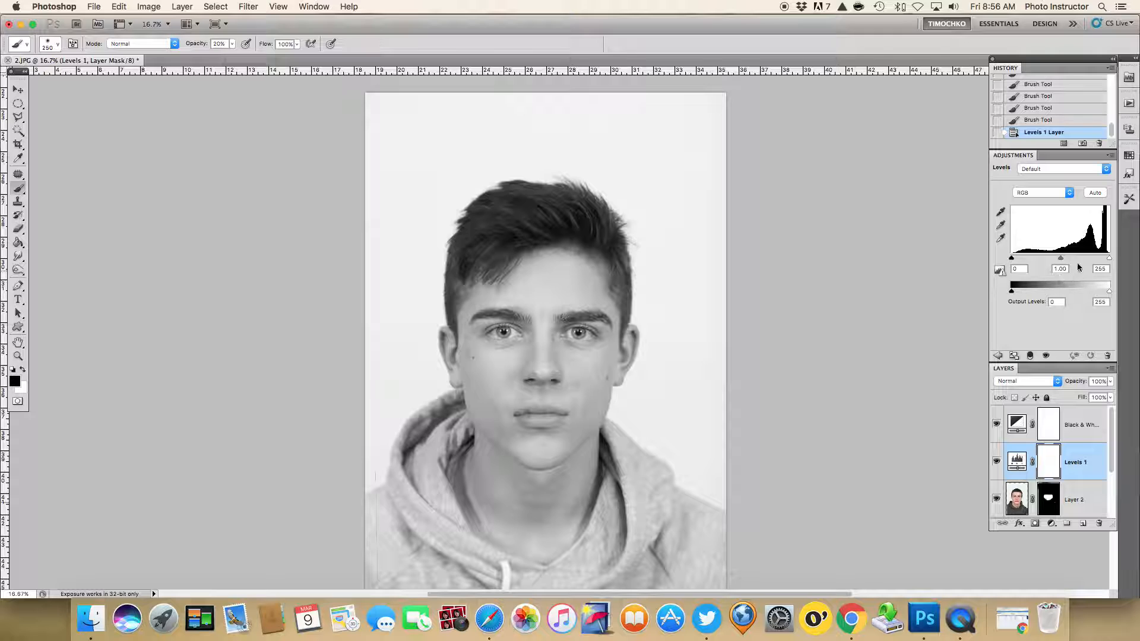
drag(1110, 262, 1061, 260)
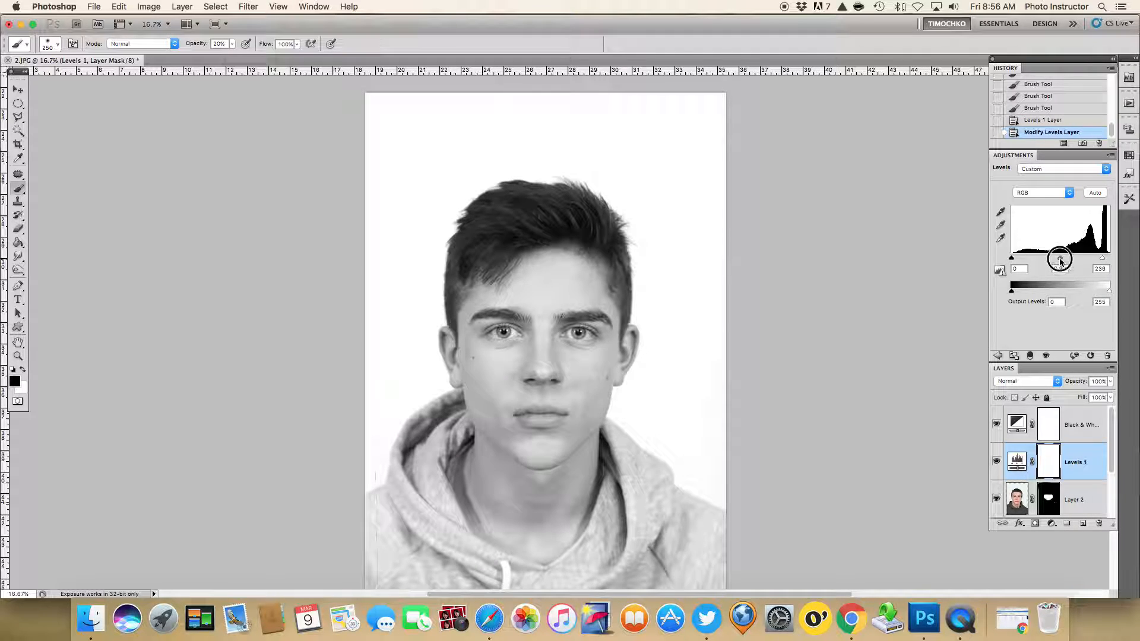